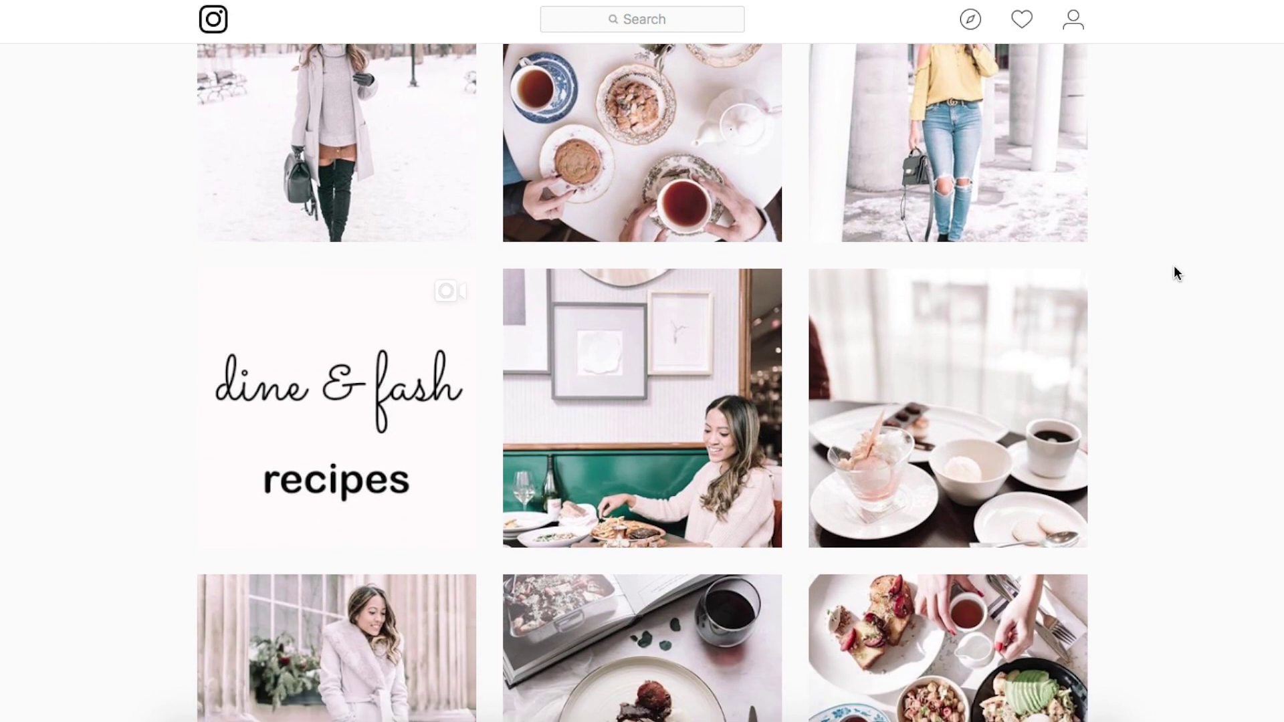
Step: Examine the colours and editing style of the photos across the dineandfash Instagram feed
{"action": "scroll", "coordinate": [1175, 268], "scroll_direction": "down", "scroll_amount": 2}
{"action": "scroll", "coordinate": [1178, 273], "scroll_direction": "up", "scroll_amount": 8}
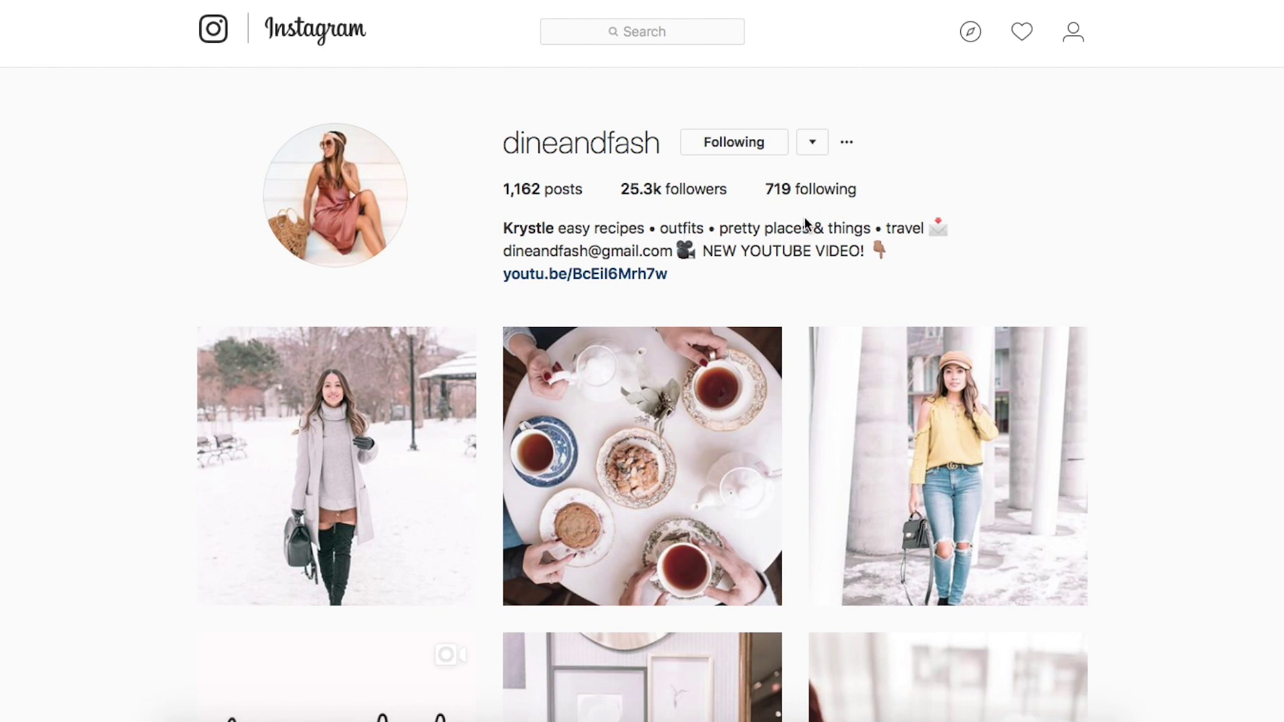
{"action": "scroll", "coordinate": [1105, 222], "scroll_direction": "down", "scroll_amount": 3}
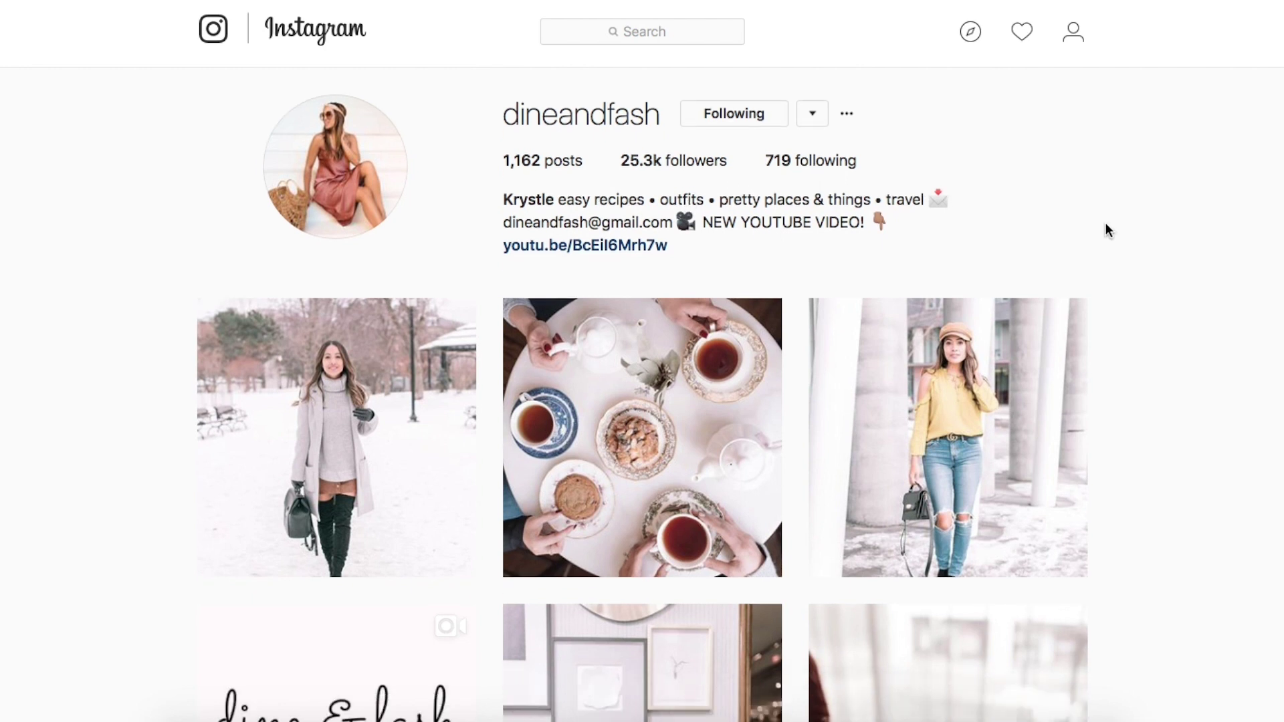
{"action": "scroll", "coordinate": [1114, 278], "scroll_direction": "down", "scroll_amount": 3}
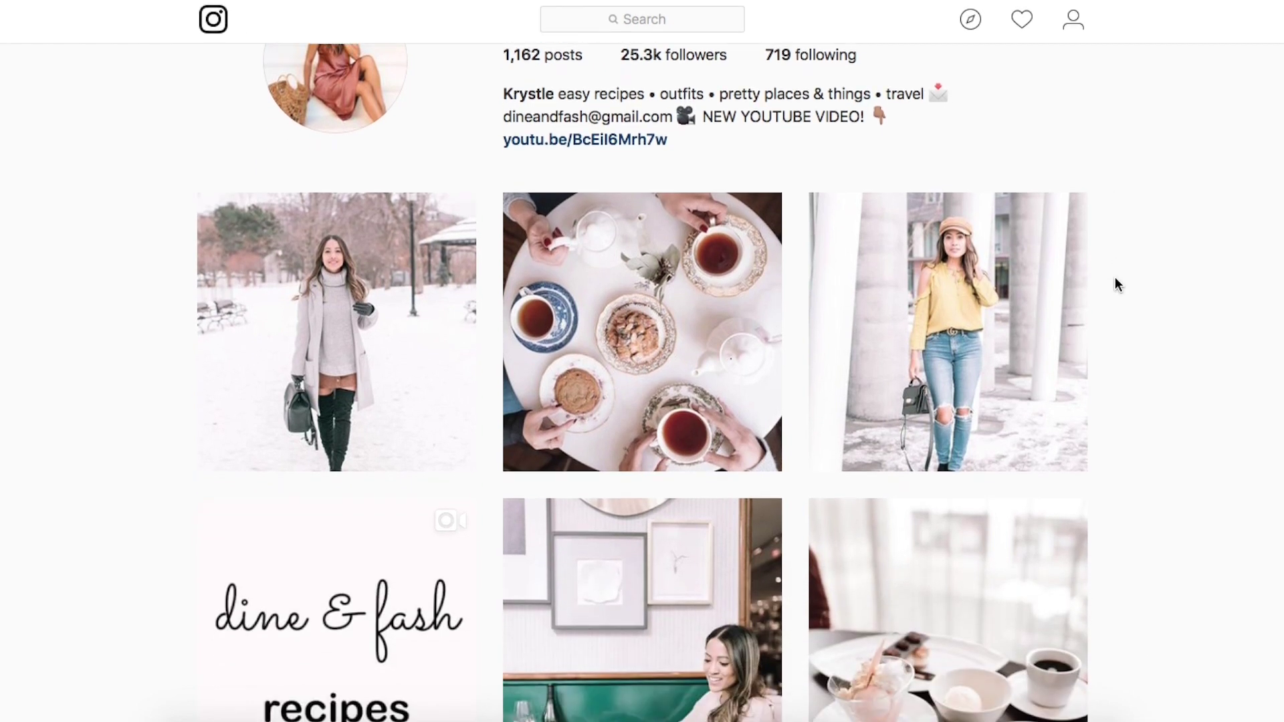
{"action": "scroll", "coordinate": [1115, 284], "scroll_direction": "down", "scroll_amount": 2}
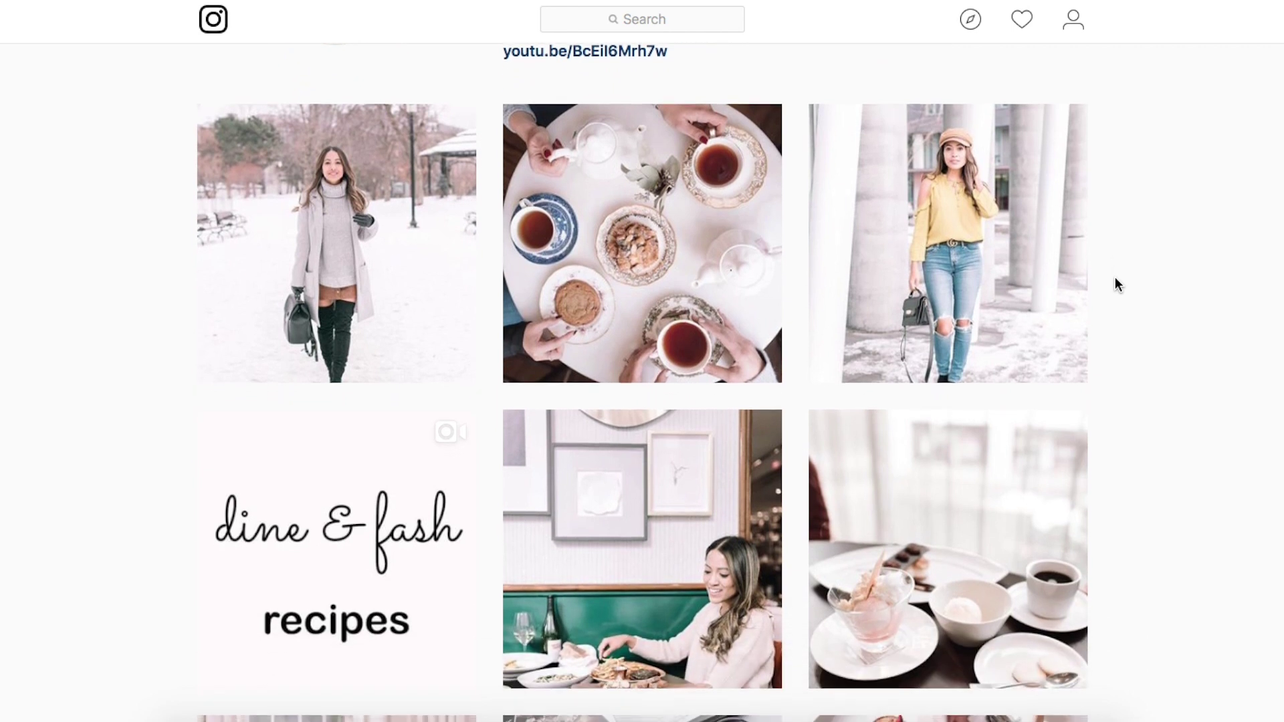
{"action": "scroll", "coordinate": [1114, 278], "scroll_direction": "down", "scroll_amount": 3}
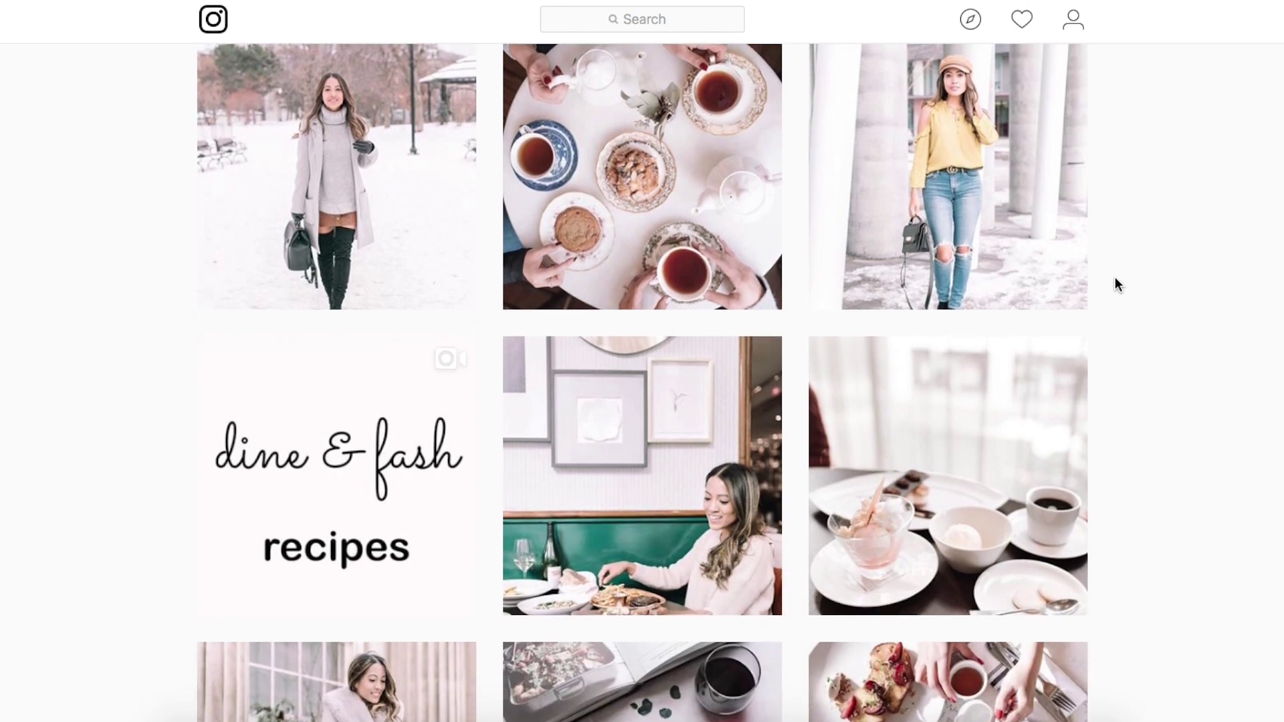
{"action": "scroll", "coordinate": [1115, 278], "scroll_direction": "down", "scroll_amount": 10}
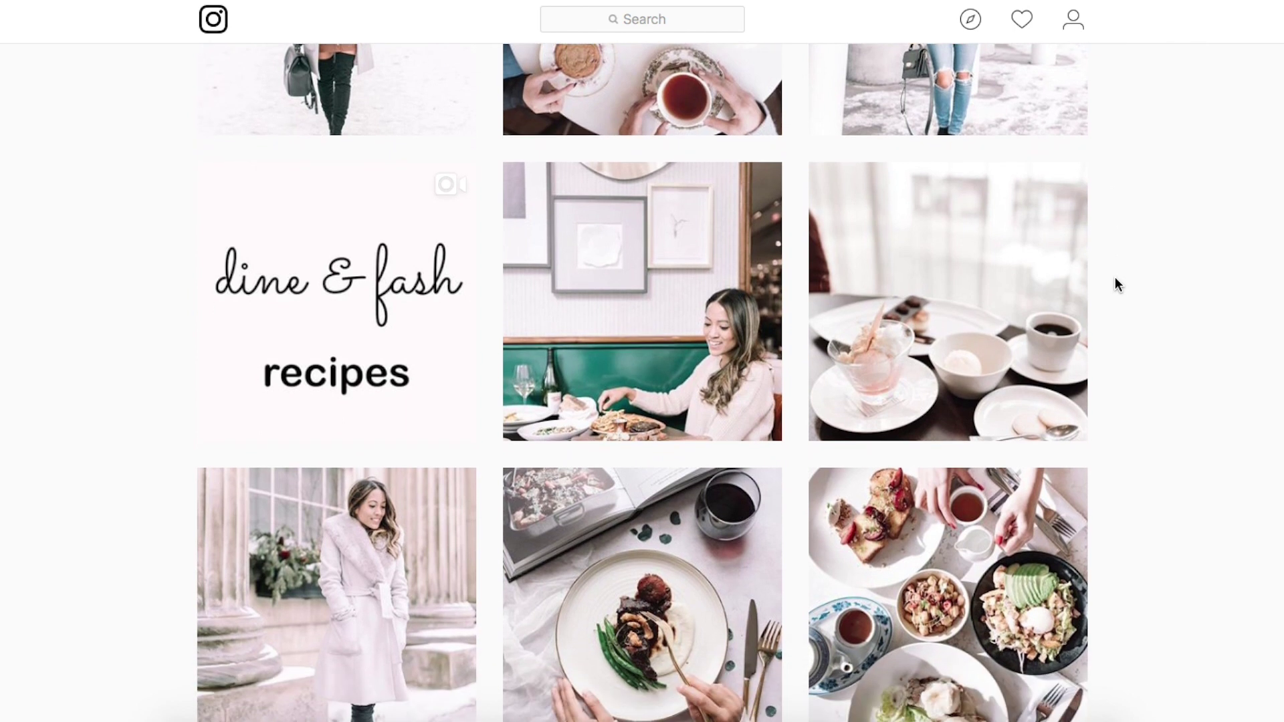
{"action": "scroll", "coordinate": [1114, 277], "scroll_direction": "down", "scroll_amount": 10}
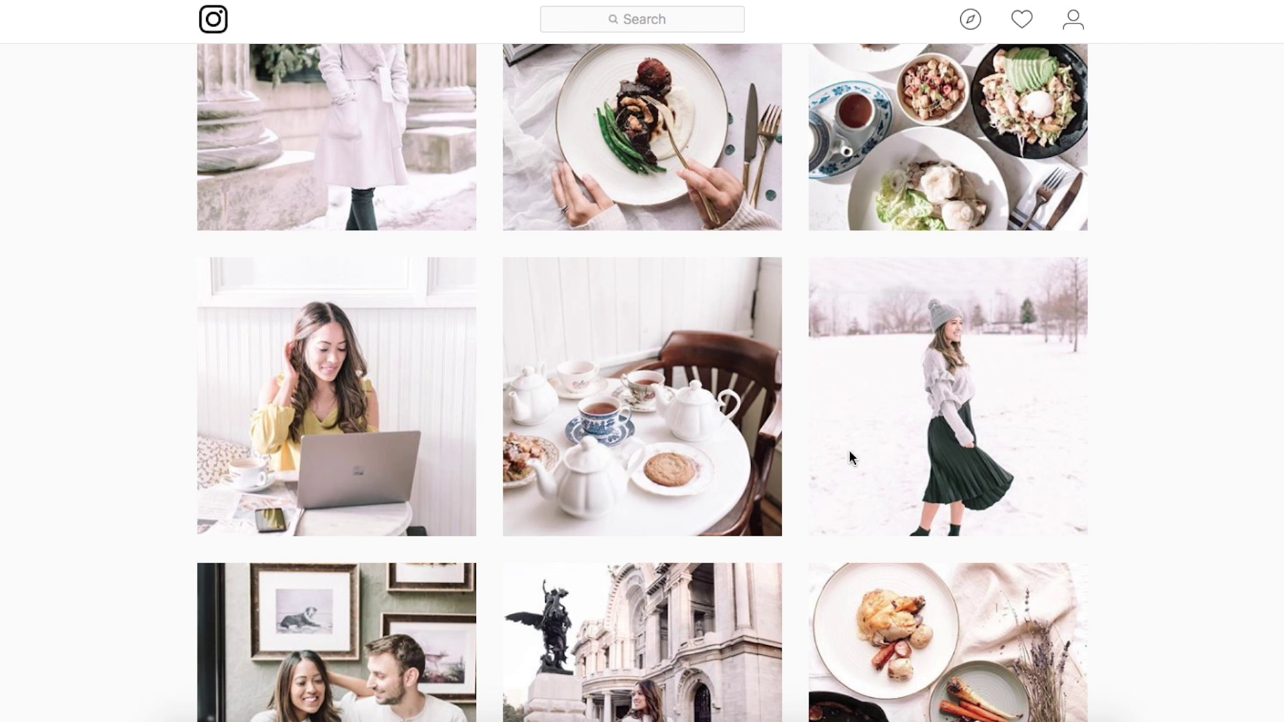
{"action": "scroll", "coordinate": [769, 341], "scroll_direction": "down", "scroll_amount": 2}
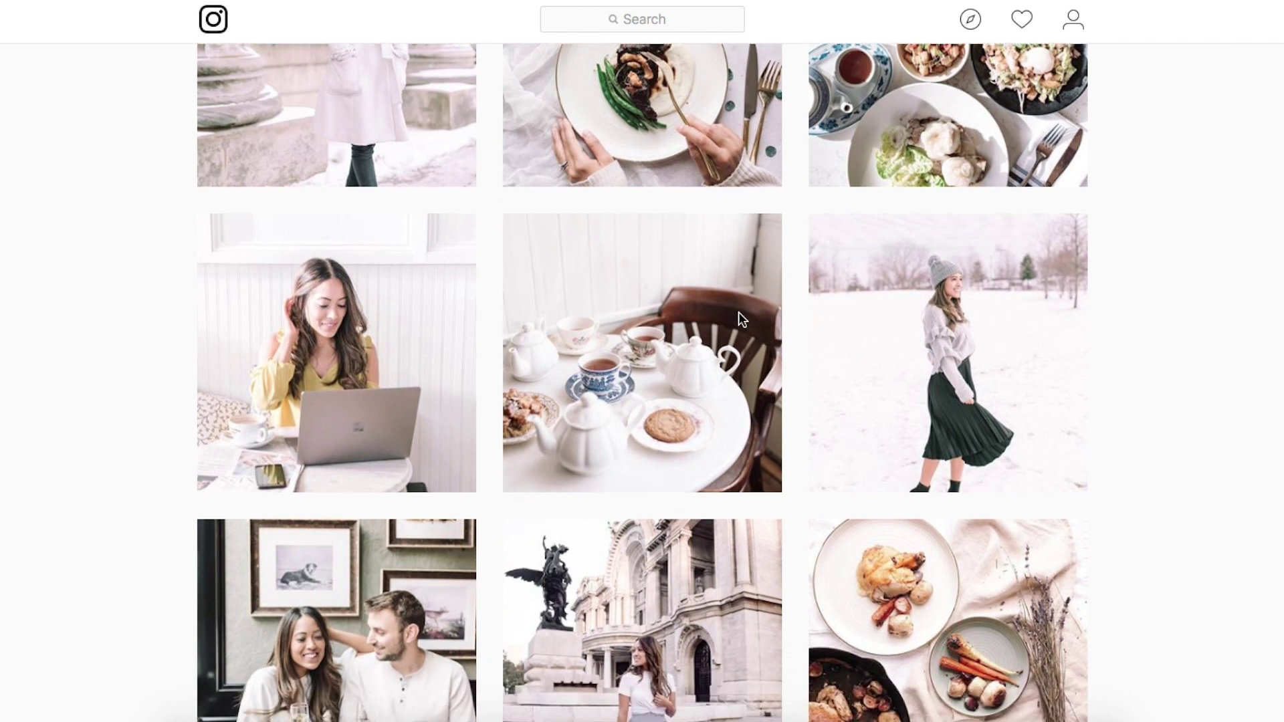
{"action": "scroll", "coordinate": [1070, 341], "scroll_direction": "down", "scroll_amount": 3}
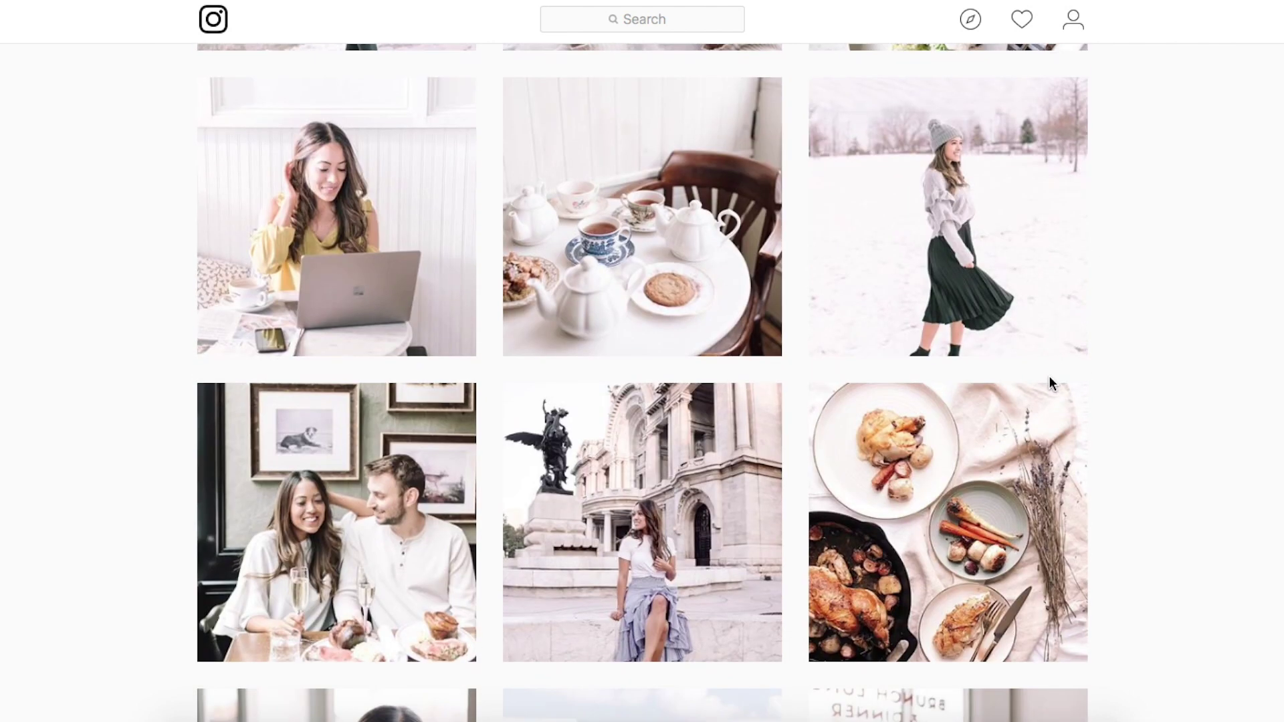
{"action": "scroll", "coordinate": [1049, 384], "scroll_direction": "down", "scroll_amount": 5}
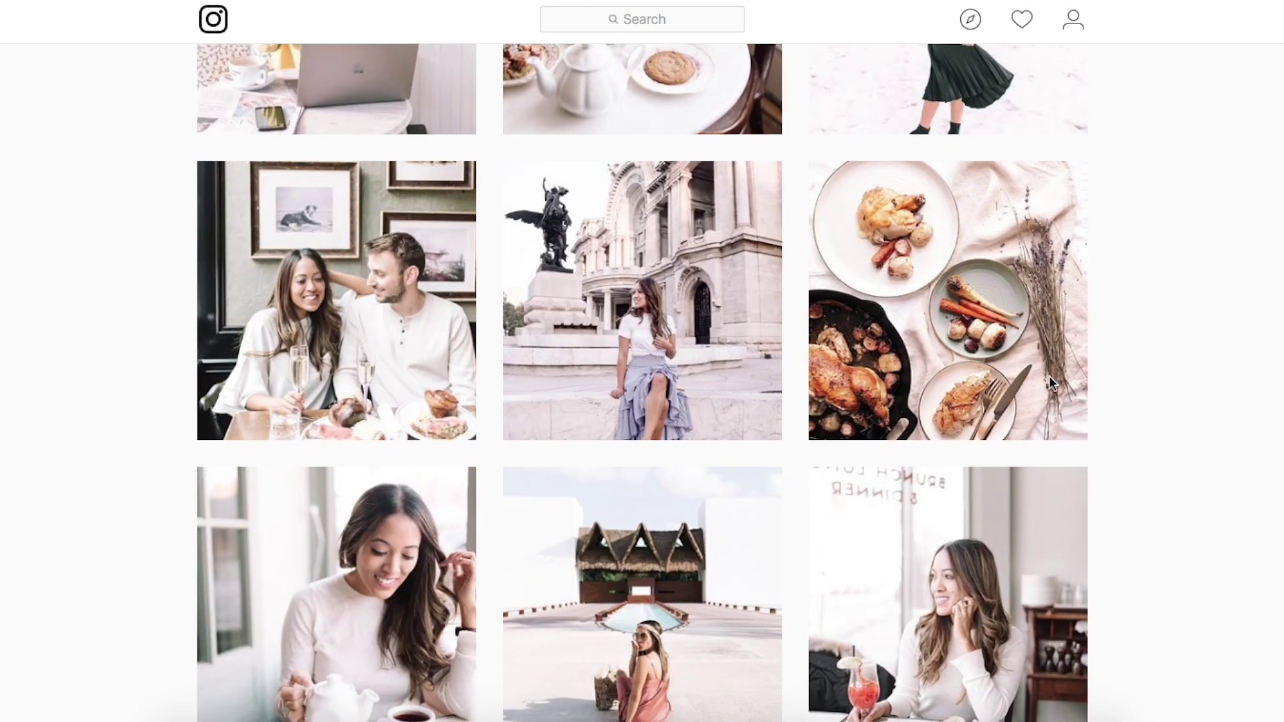
{"action": "scroll", "coordinate": [1049, 384], "scroll_direction": "down", "scroll_amount": 1}
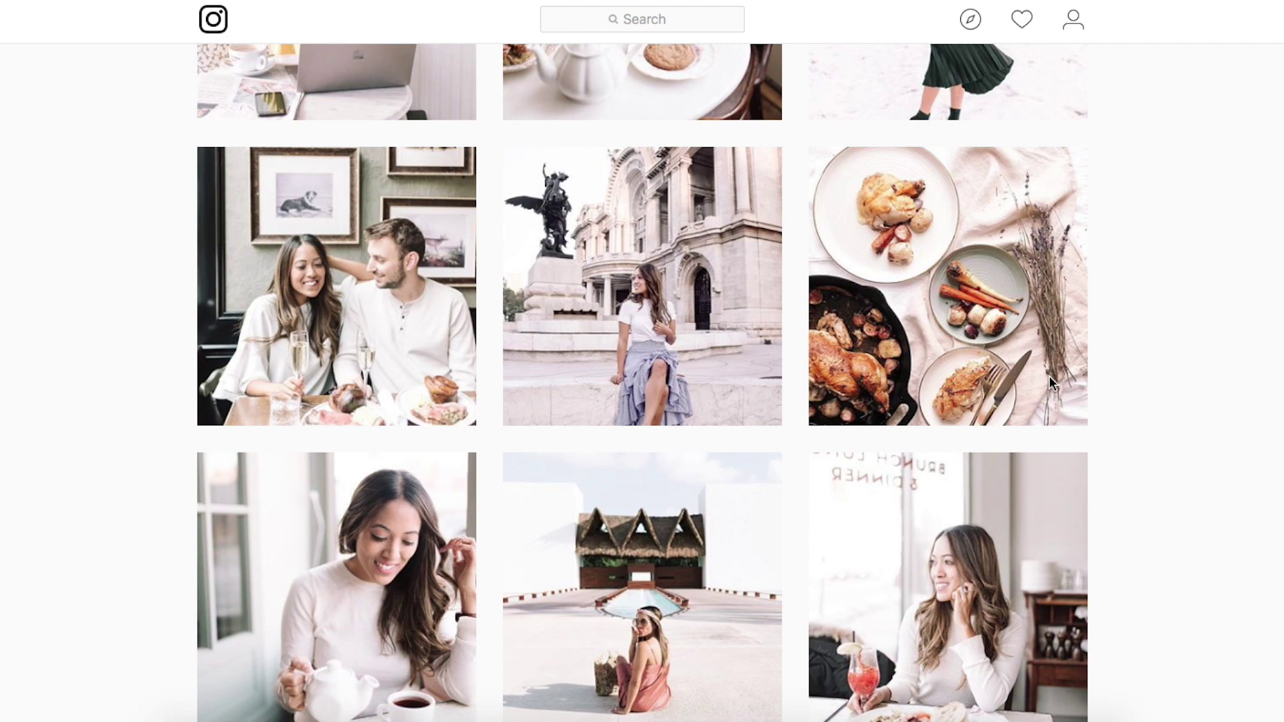
{"action": "scroll", "coordinate": [1049, 383], "scroll_direction": "down", "scroll_amount": 5}
{"action": "scroll", "coordinate": [1049, 378], "scroll_direction": "down", "scroll_amount": 16}
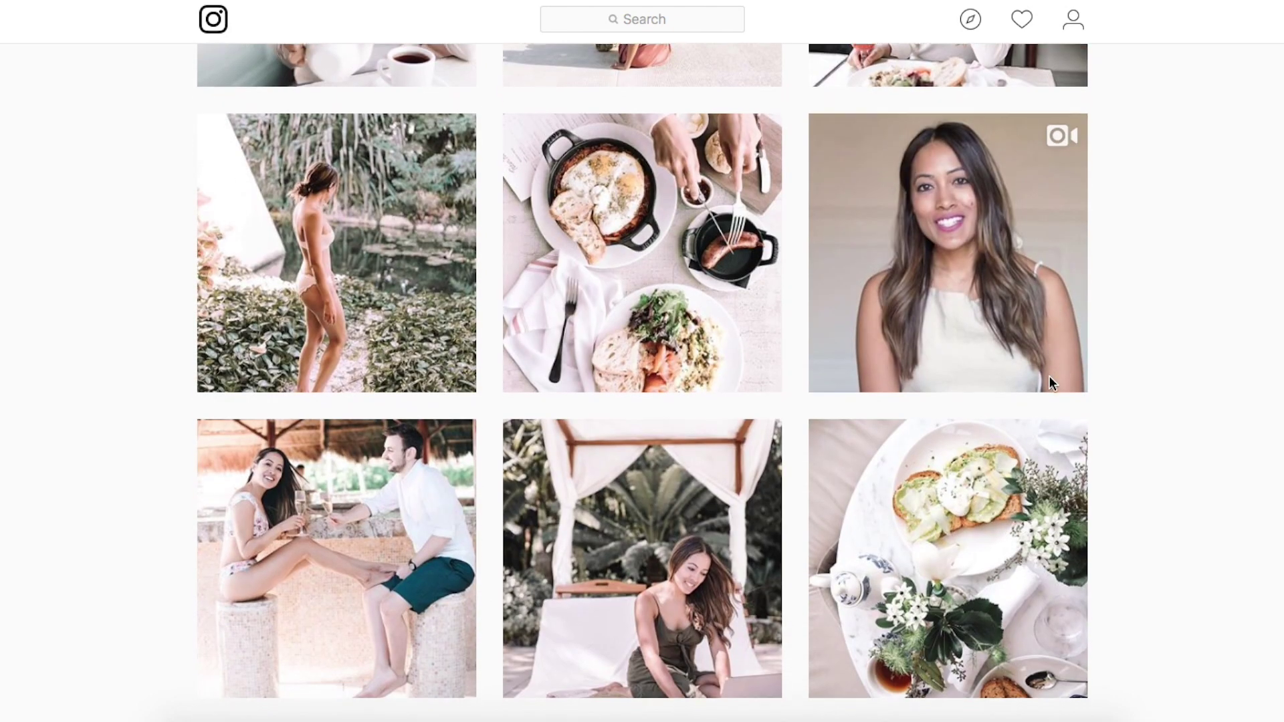
{"action": "scroll", "coordinate": [1049, 376], "scroll_direction": "up", "scroll_amount": 20}
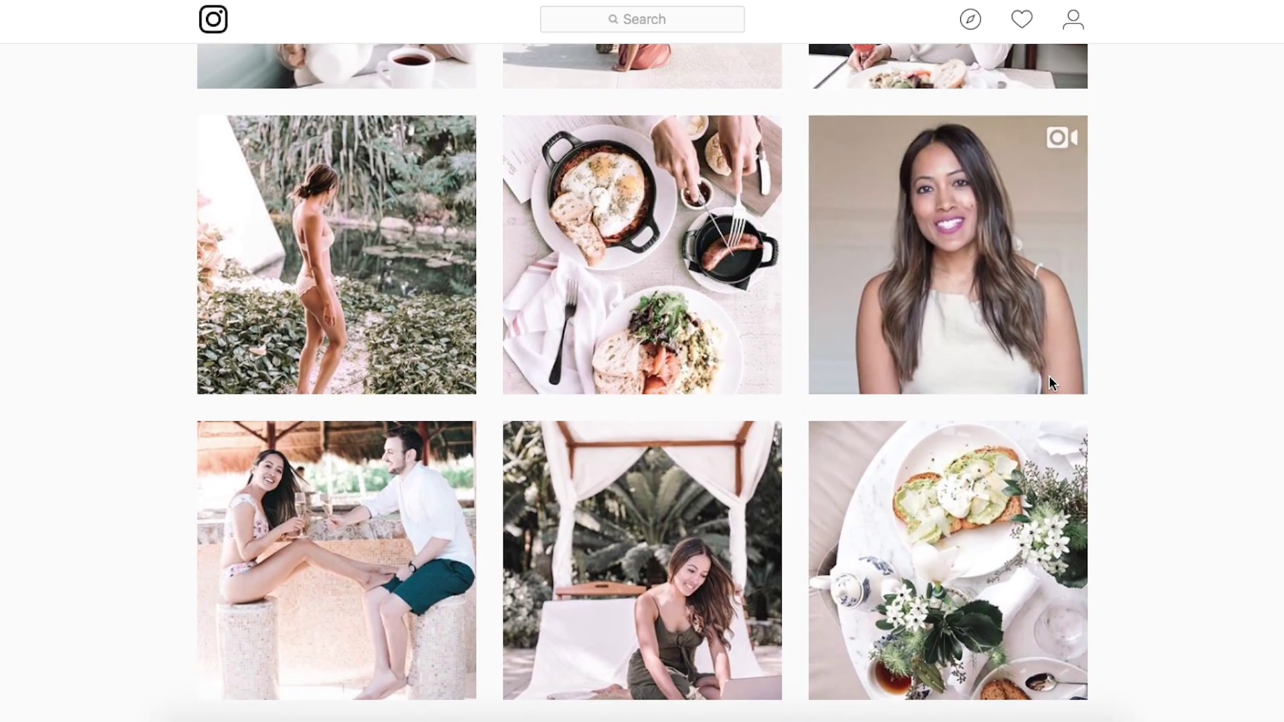
{"action": "scroll", "coordinate": [1050, 383], "scroll_direction": "down", "scroll_amount": 3}
{"action": "scroll", "coordinate": [1049, 376], "scroll_direction": "down", "scroll_amount": 15}
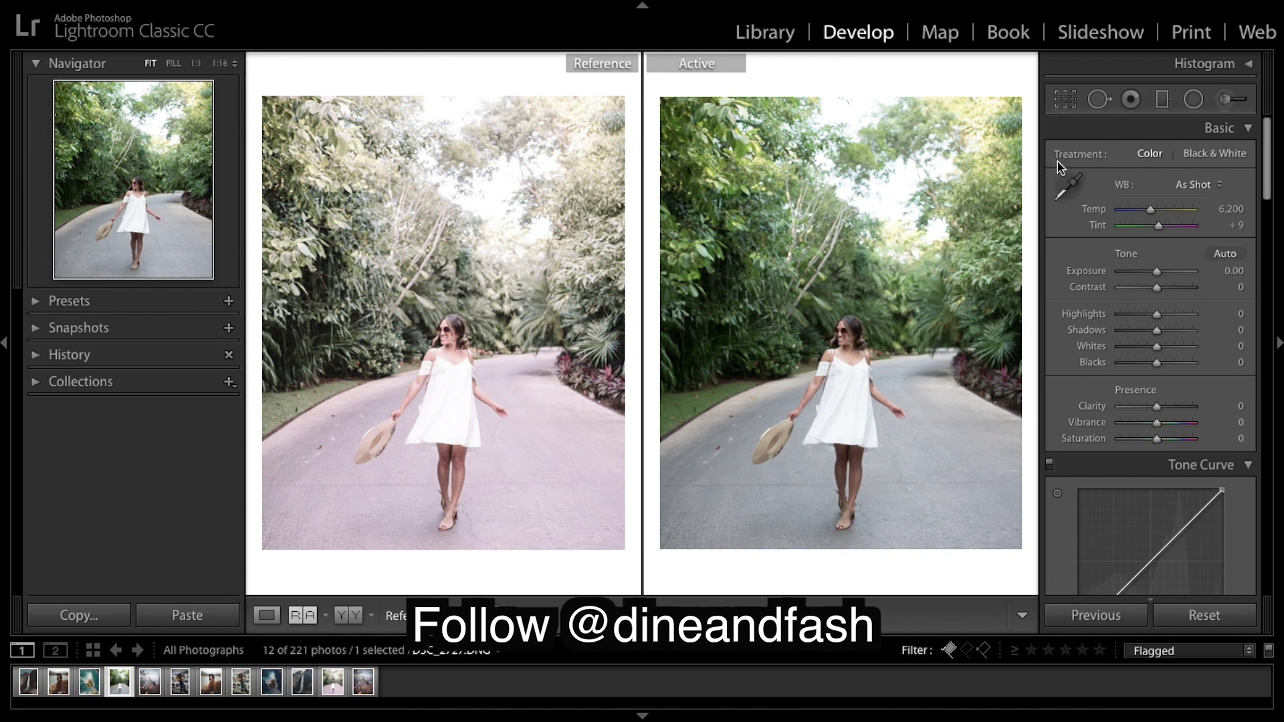
Step: In Lightroom Classic, check the crop aspect ratio of the active photo and return to the reference comparison
{"action": "left_click", "coordinate": [1064, 100]}
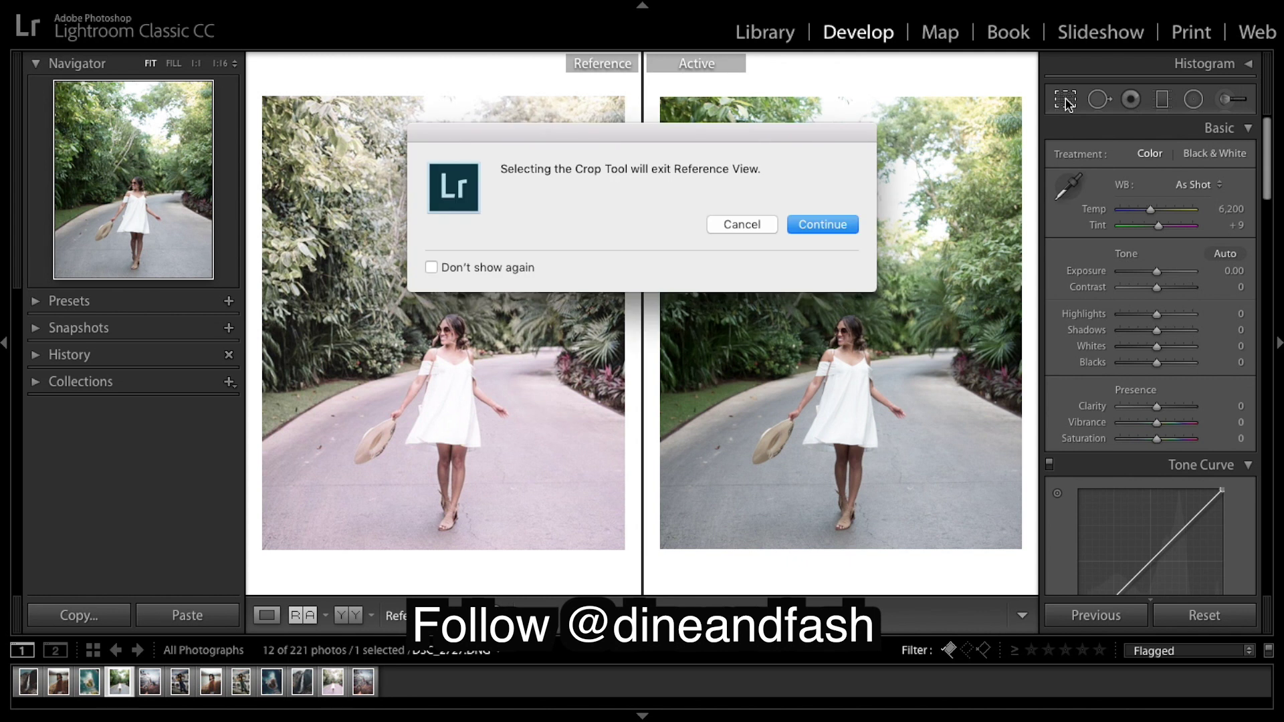
{"action": "left_click", "coordinate": [850, 234]}
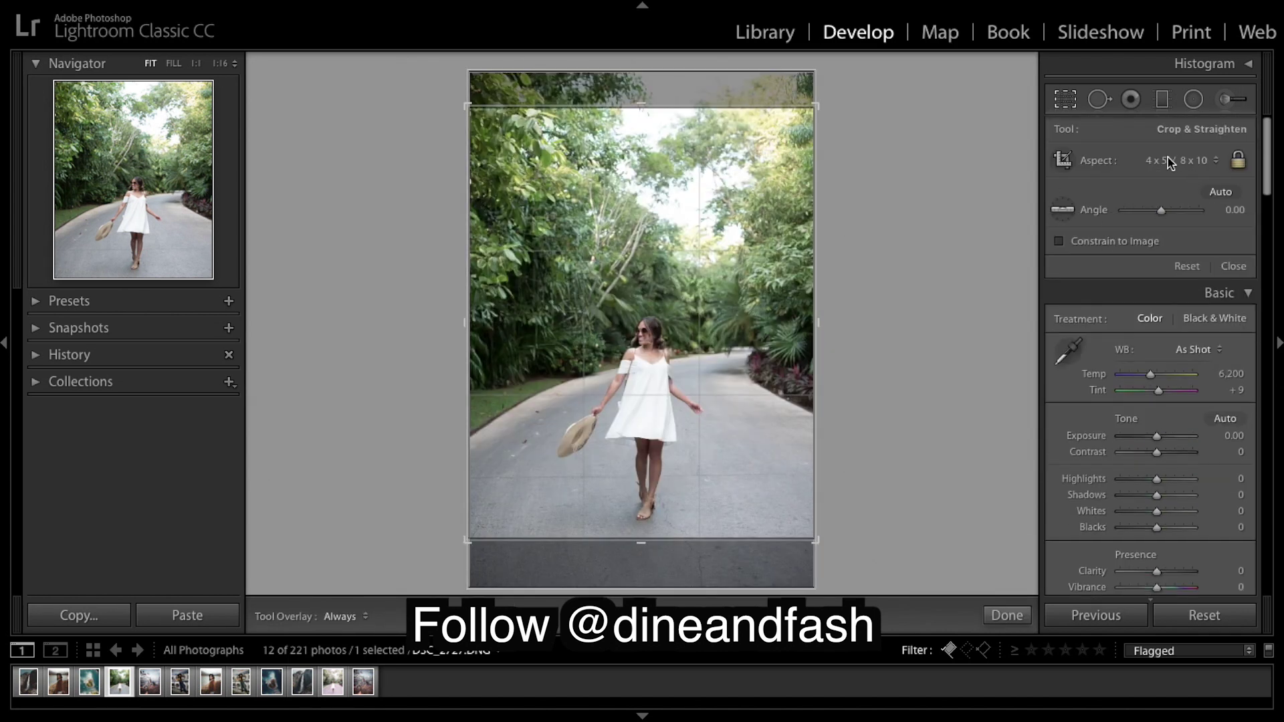
{"action": "left_click", "coordinate": [1065, 101]}
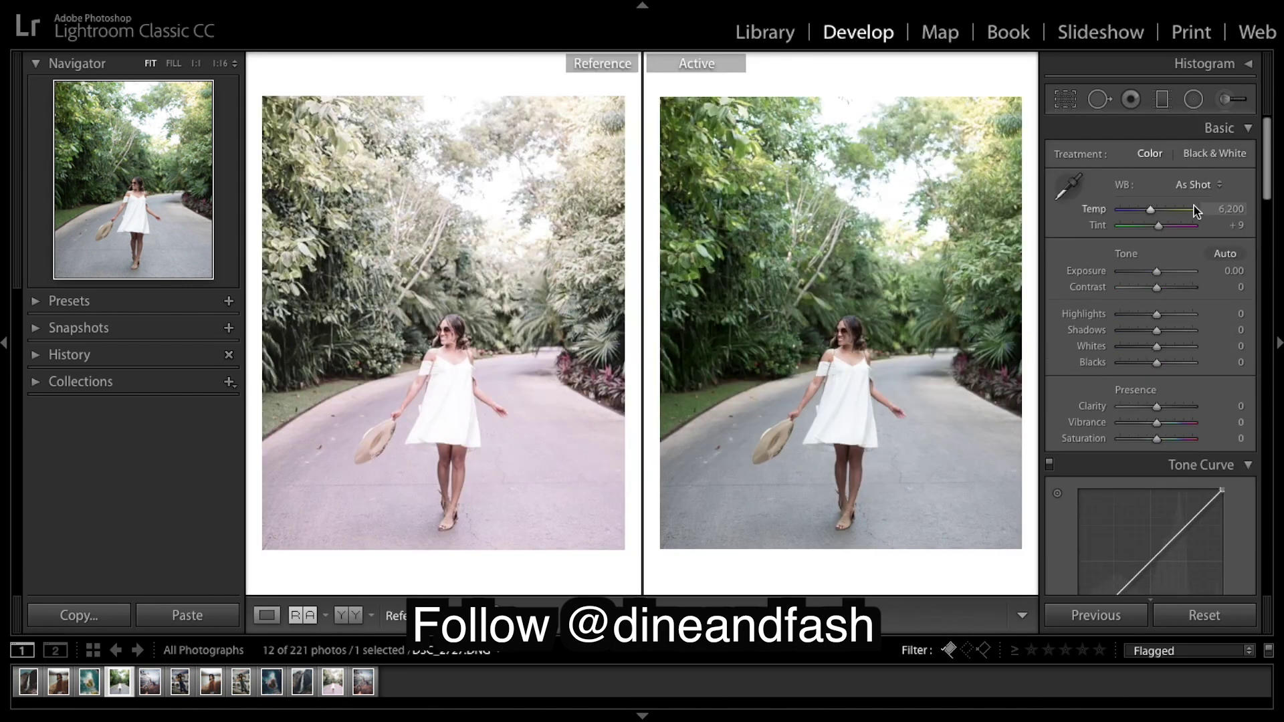
Step: Enable the lens profile corrections for the active photo
{"action": "scroll", "coordinate": [1197, 211], "scroll_direction": "down", "scroll_amount": 1}
{"action": "scroll", "coordinate": [1197, 211], "scroll_direction": "down", "scroll_amount": 15}
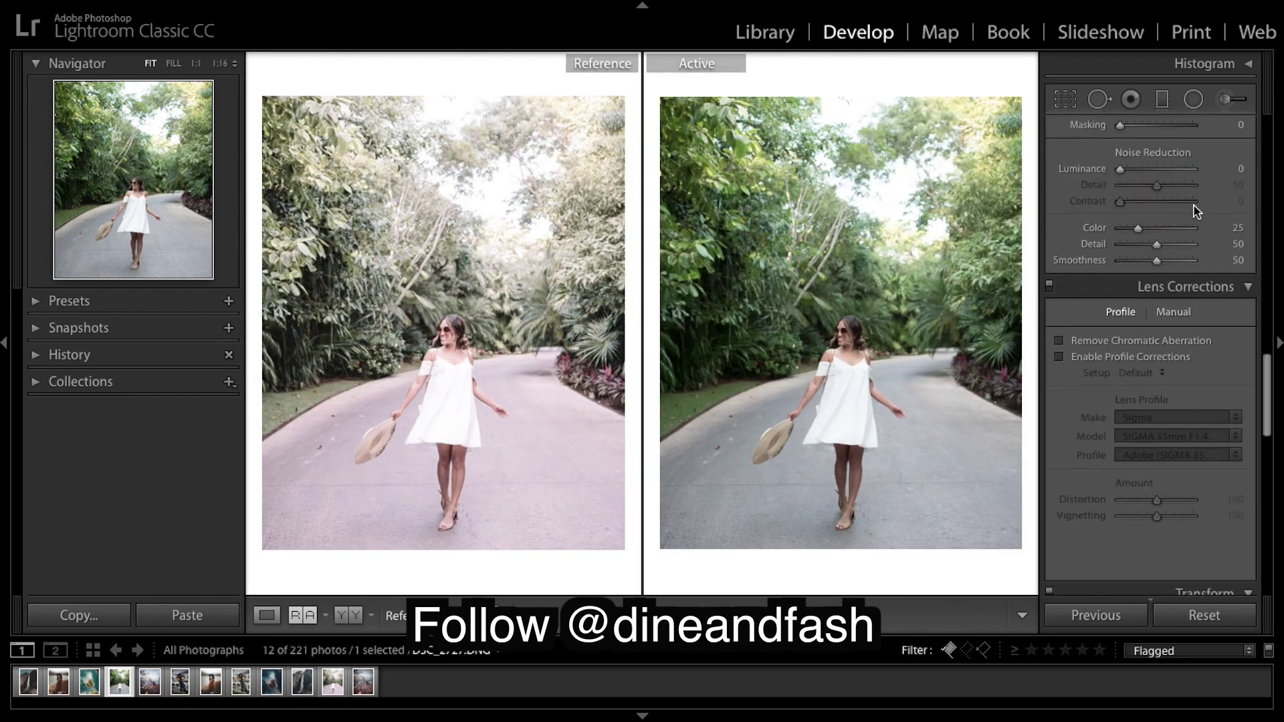
{"action": "scroll", "coordinate": [1197, 211], "scroll_direction": "up", "scroll_amount": 5}
{"action": "left_click", "coordinate": [1059, 255]}
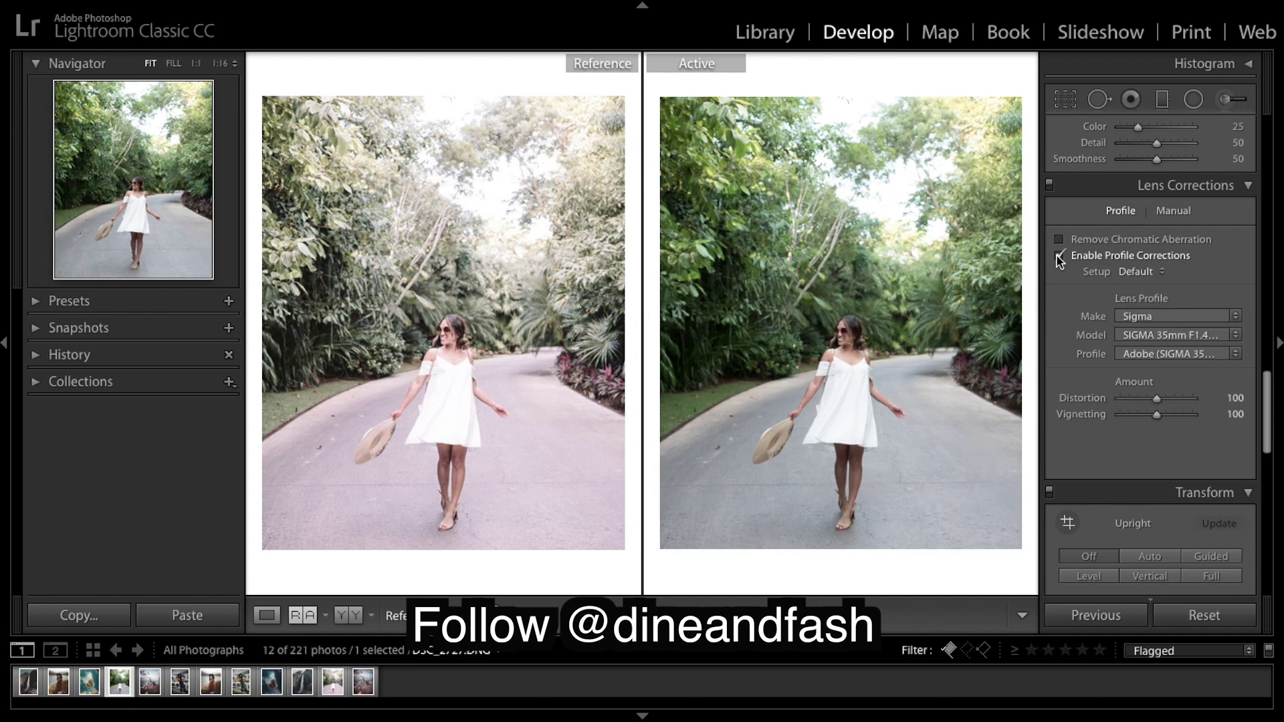
Step: Set the white balance tint of the active photo to +36
{"action": "scroll", "coordinate": [1152, 226], "scroll_direction": "up", "scroll_amount": 10}
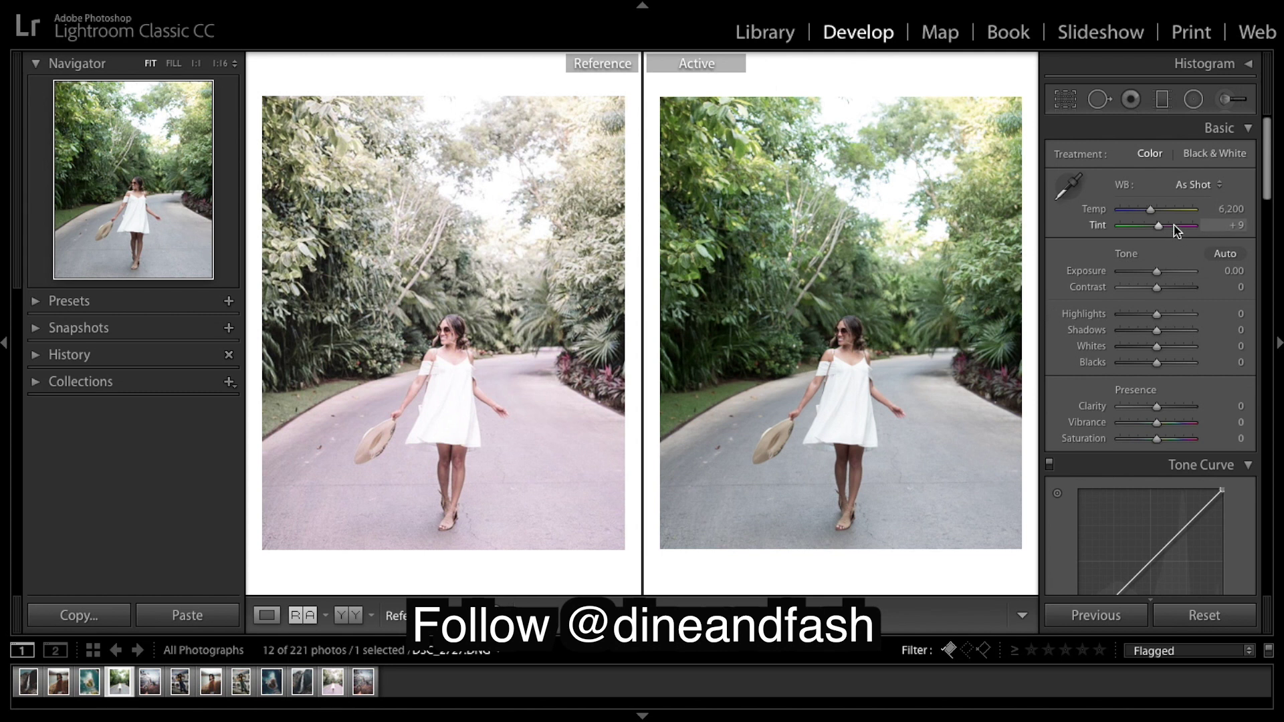
{"action": "left_click_drag", "start_coordinate": [1159, 228], "coordinate": [1164, 228]}
Step: Set the photo's exposure to +0.40 and its contrast to -10
{"action": "scroll", "coordinate": [1225, 285], "scroll_direction": "down", "scroll_amount": 1}
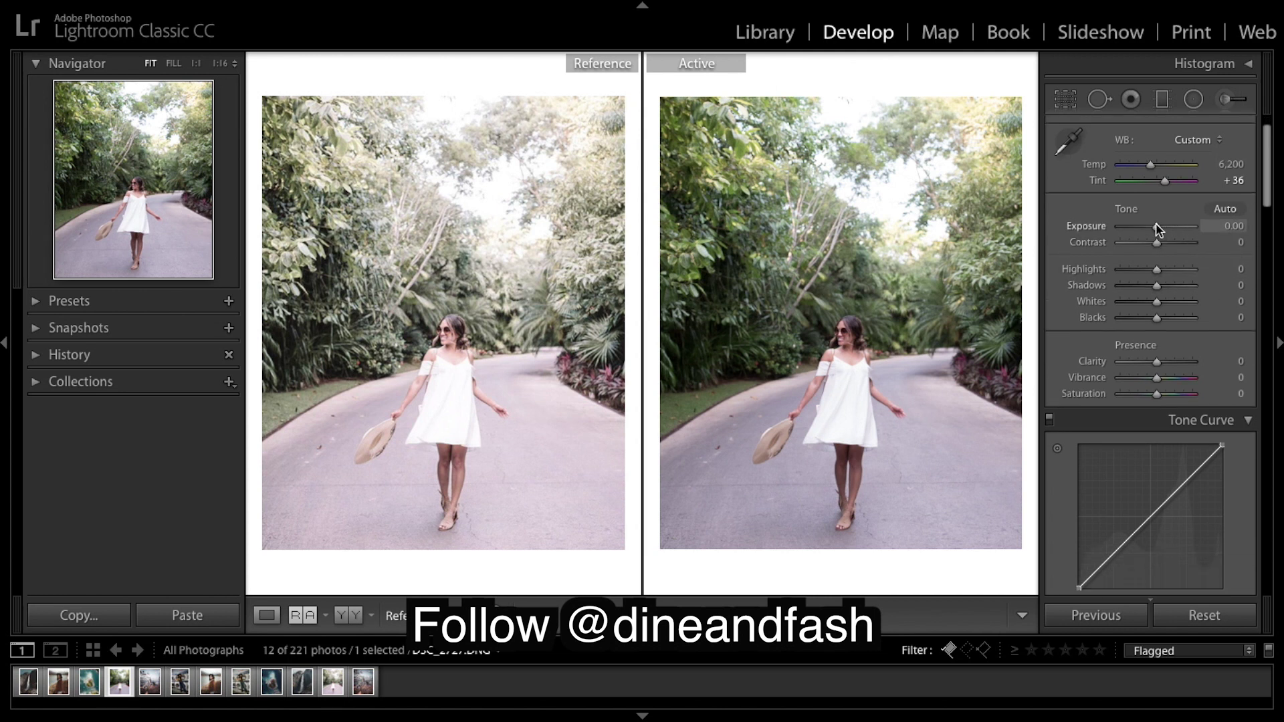
{"action": "left_click_drag", "start_coordinate": [1157, 226], "coordinate": [1160, 226]}
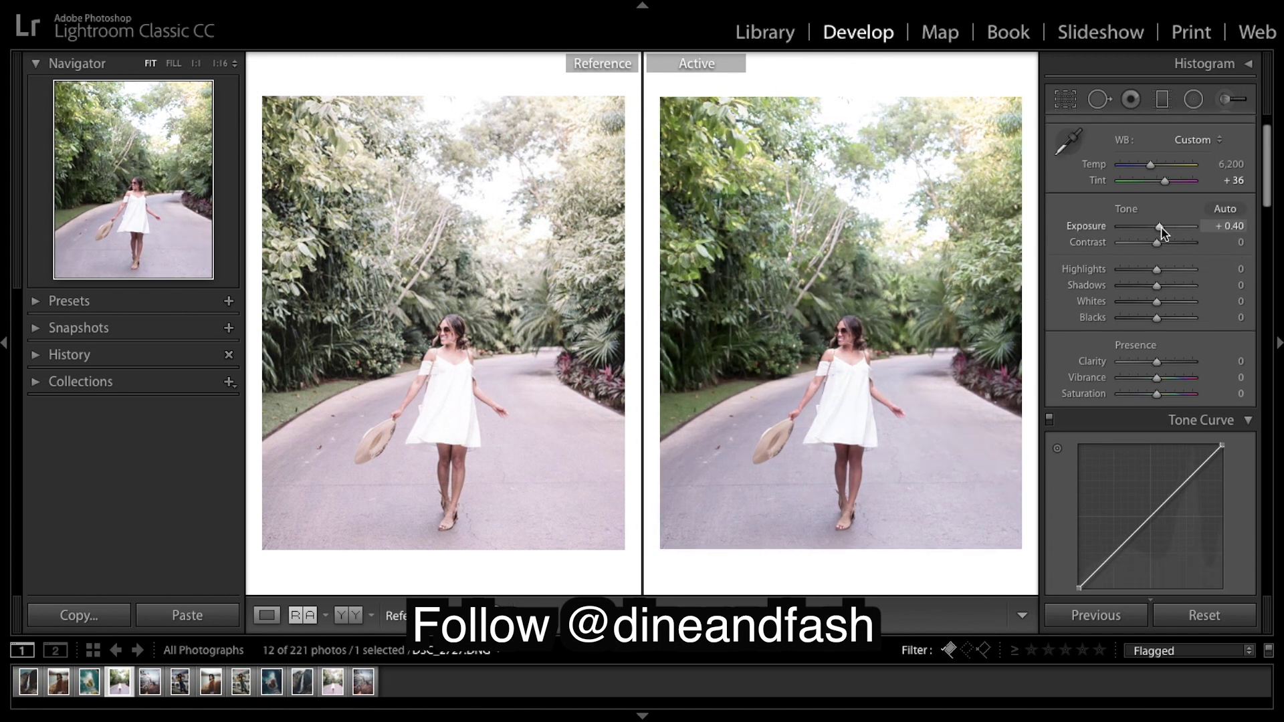
{"action": "left_click_drag", "start_coordinate": [1157, 241], "coordinate": [1154, 242]}
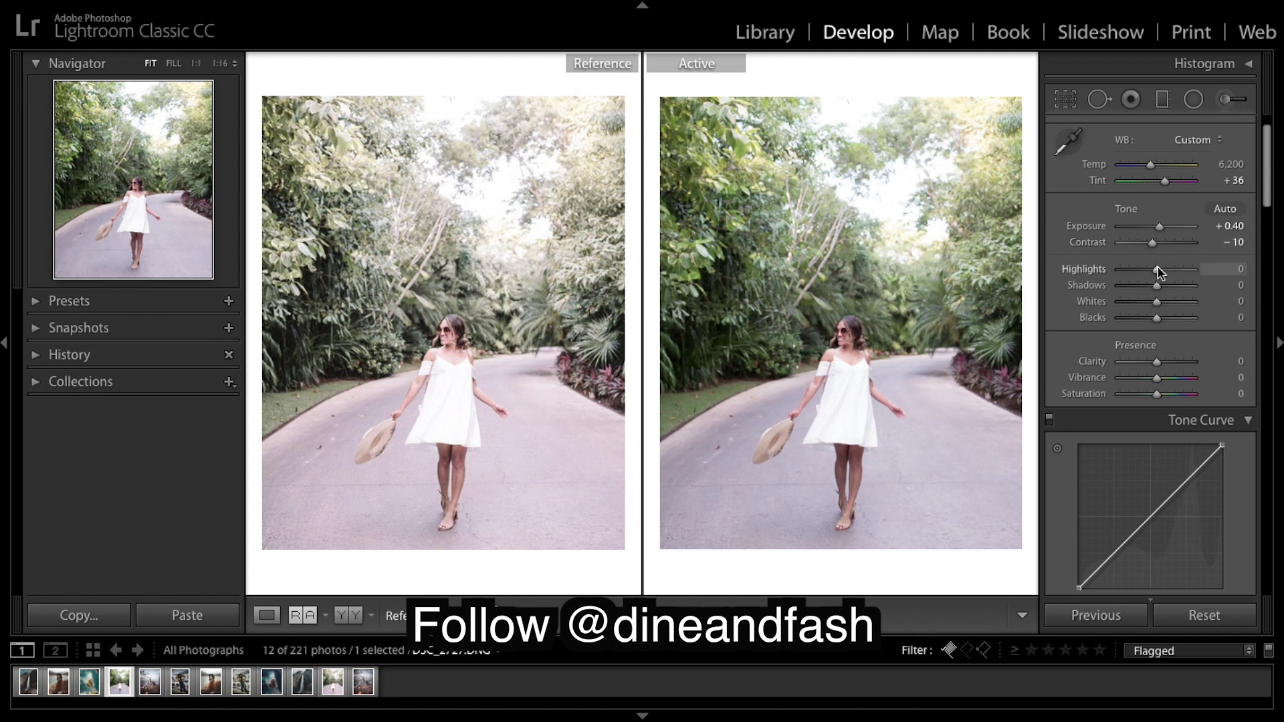
Step: Raise the photo's highlights to +51 and its shadows to +55
{"action": "left_click_drag", "start_coordinate": [1158, 269], "coordinate": [1175, 272]}
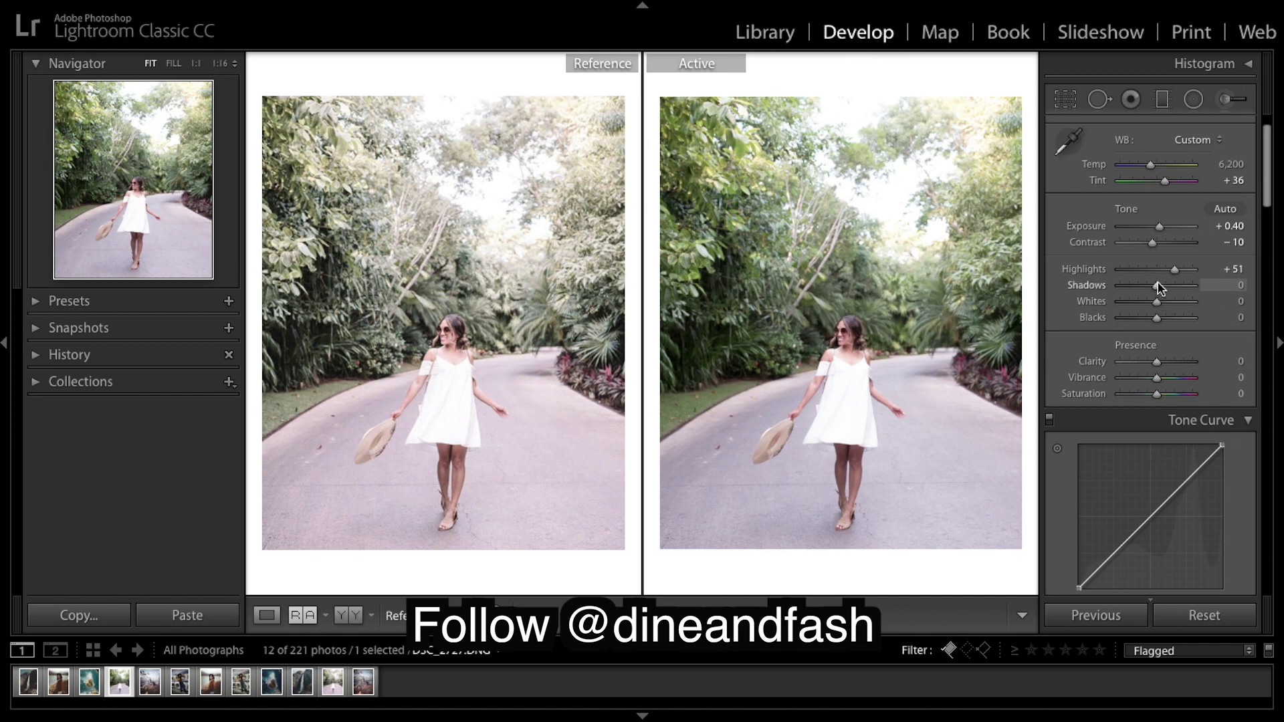
{"action": "left_click_drag", "start_coordinate": [1158, 290], "coordinate": [1178, 292]}
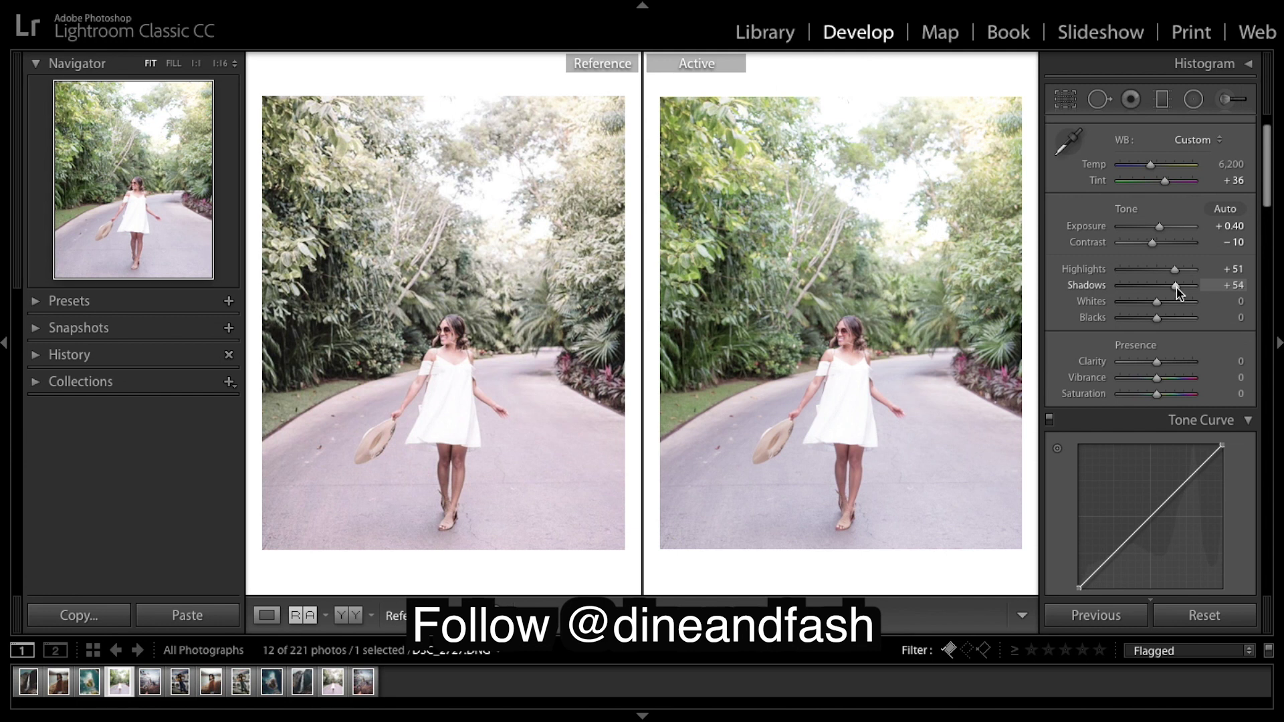
{"action": "left_click_drag", "start_coordinate": [1177, 292], "coordinate": [1179, 292]}
Step: Lower the photo's whites to -55
{"action": "scroll", "coordinate": [1169, 303], "scroll_direction": "down", "scroll_amount": 2}
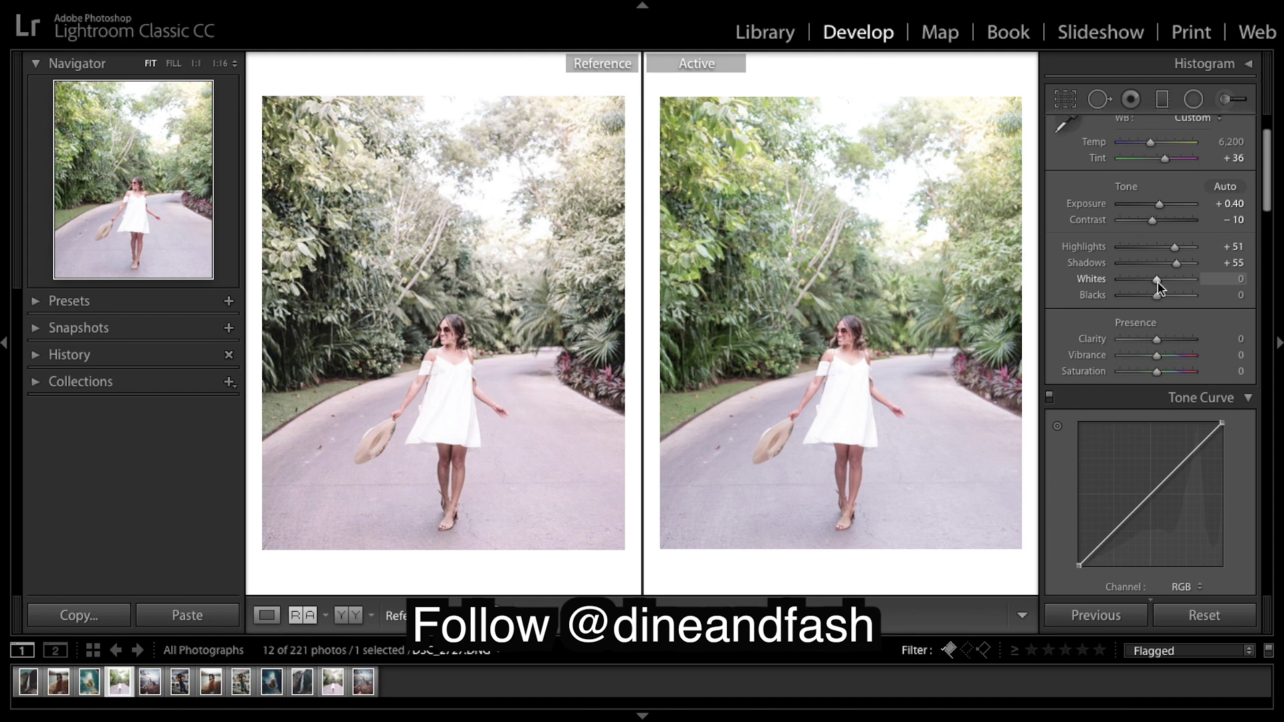
{"action": "left_click_drag", "start_coordinate": [1158, 283], "coordinate": [1136, 284]}
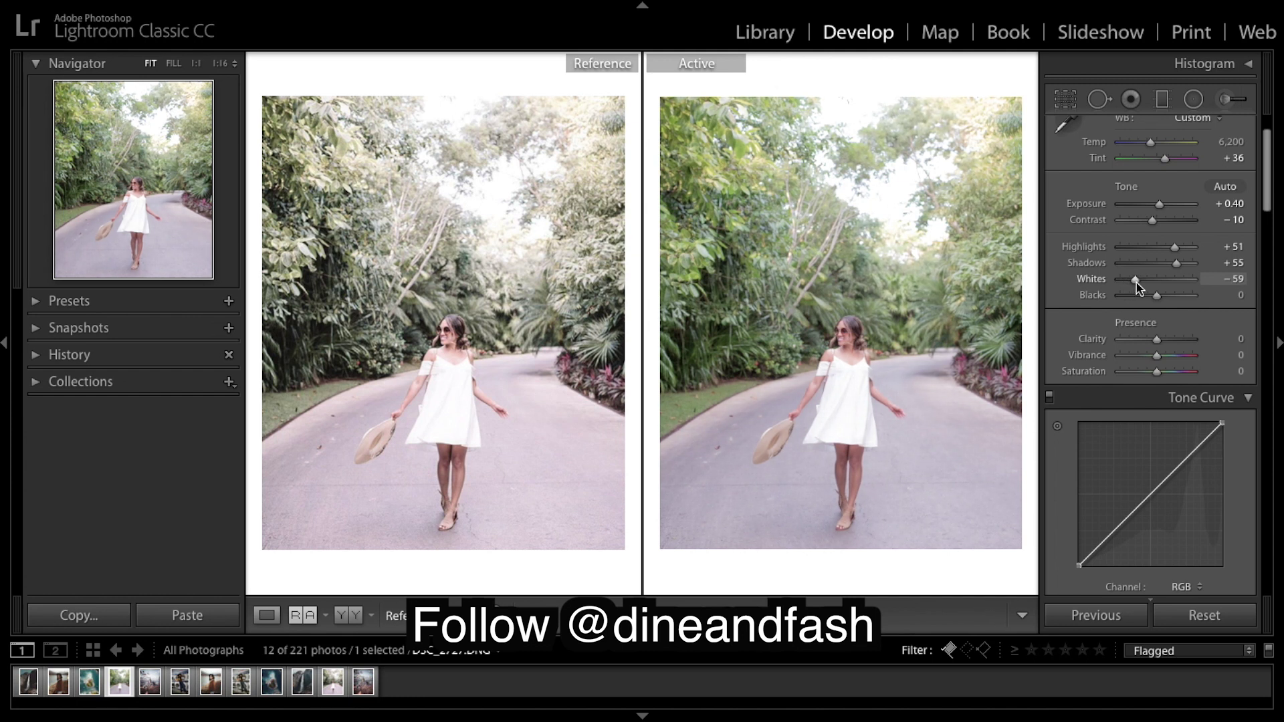
{"action": "left_click_drag", "start_coordinate": [1136, 283], "coordinate": [1139, 283]}
{"action": "left_click_drag", "start_coordinate": [1137, 281], "coordinate": [1135, 281]}
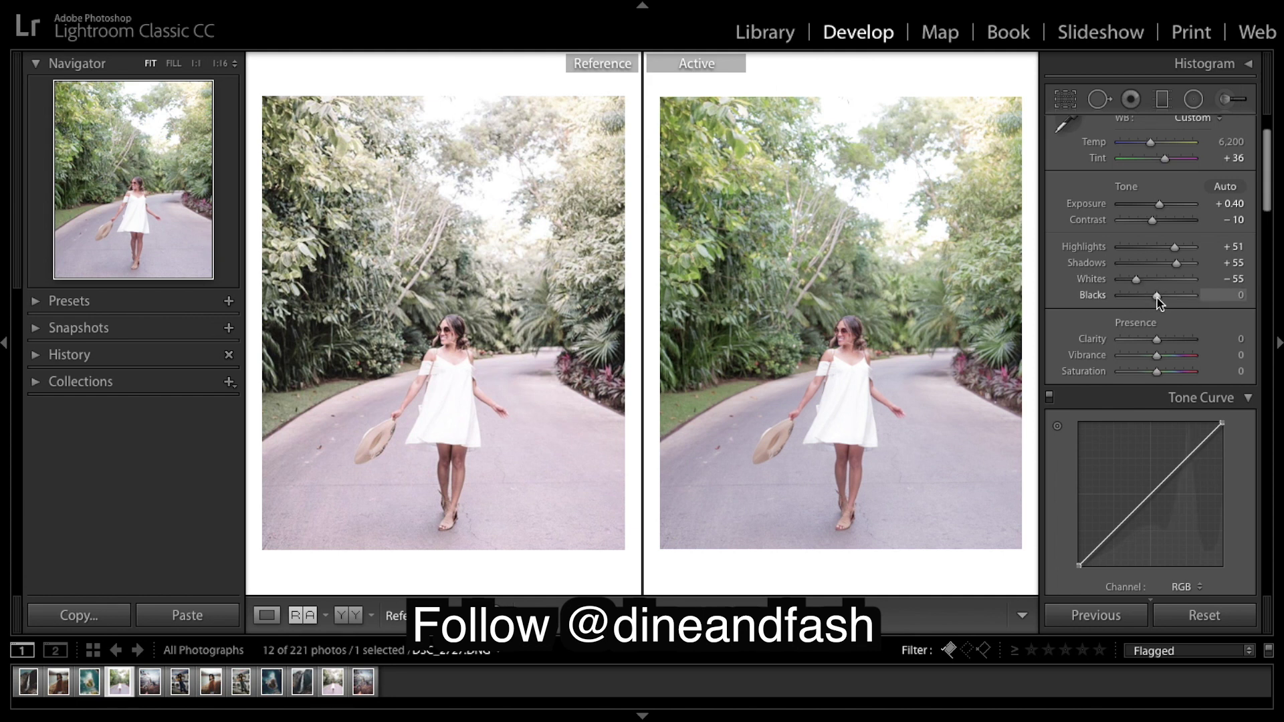
Step: Lower the blacks to -45 and set the clarity to +15
{"action": "left_click_drag", "start_coordinate": [1158, 299], "coordinate": [1140, 297]}
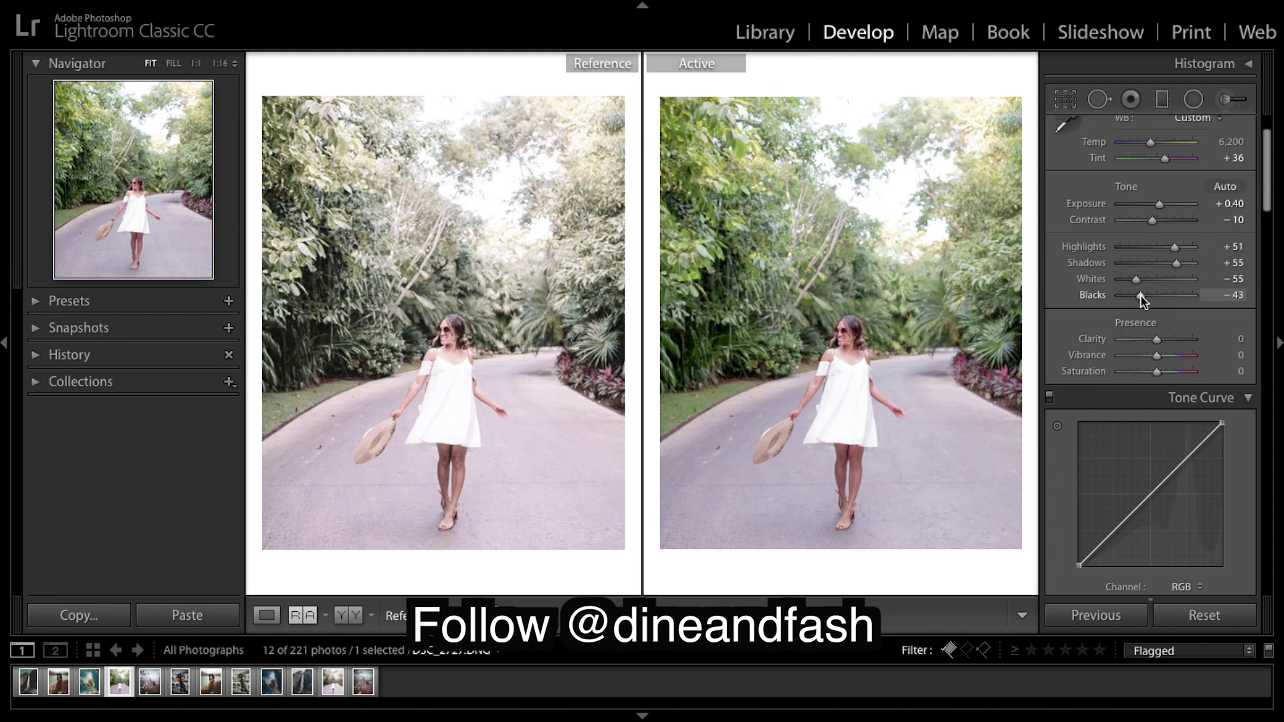
{"action": "left_click_drag", "start_coordinate": [1140, 295], "coordinate": [1140, 296]}
{"action": "scroll", "coordinate": [1175, 336], "scroll_direction": "down", "scroll_amount": 1}
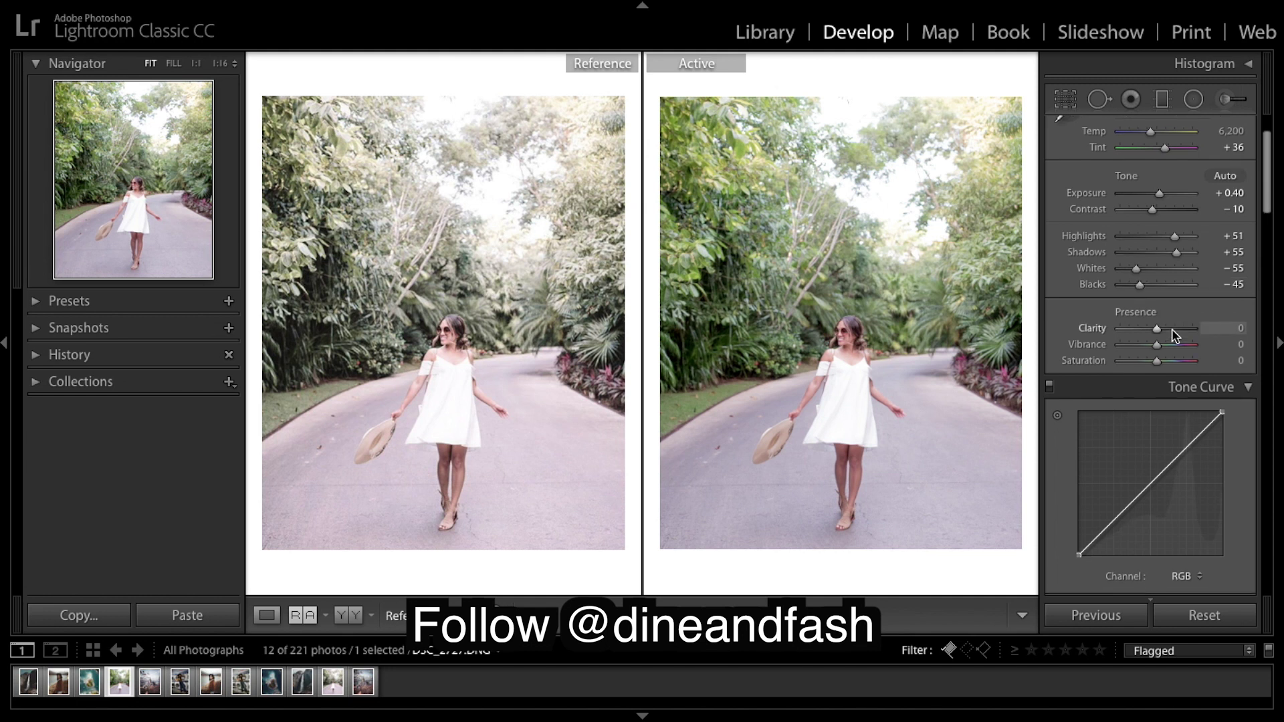
{"action": "left_click_drag", "start_coordinate": [1154, 328], "coordinate": [1158, 329]}
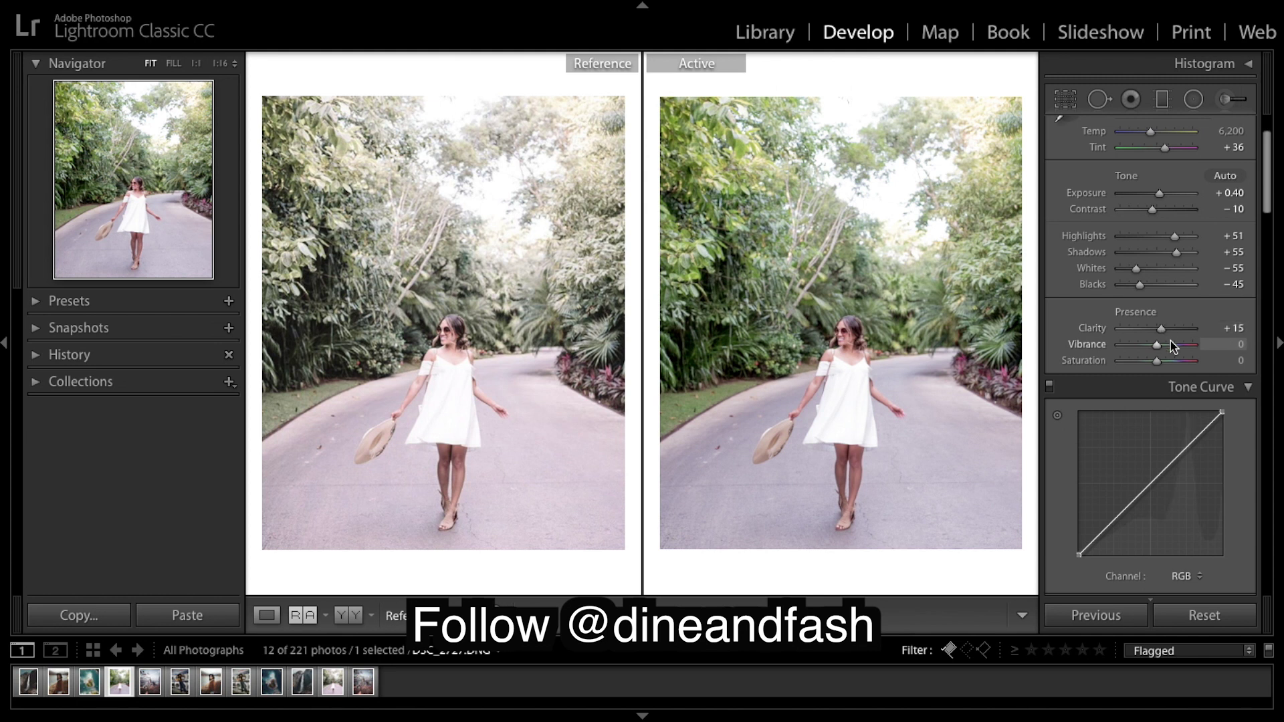
Step: Lift the black point of the RGB tone curve slightly and add points in the deep shadows, midtones and highlights to keep it nearly straight above
{"action": "scroll", "coordinate": [1171, 345], "scroll_direction": "down", "scroll_amount": 3}
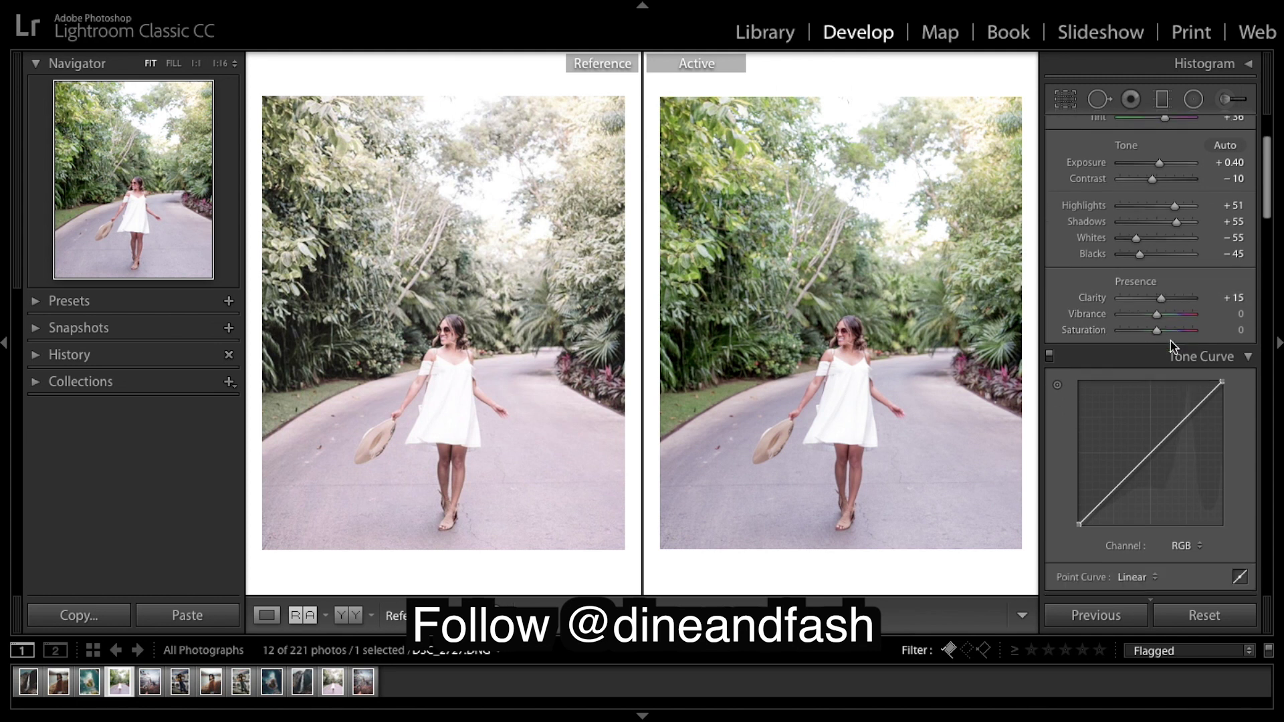
{"action": "scroll", "coordinate": [1172, 345], "scroll_direction": "down", "scroll_amount": 5}
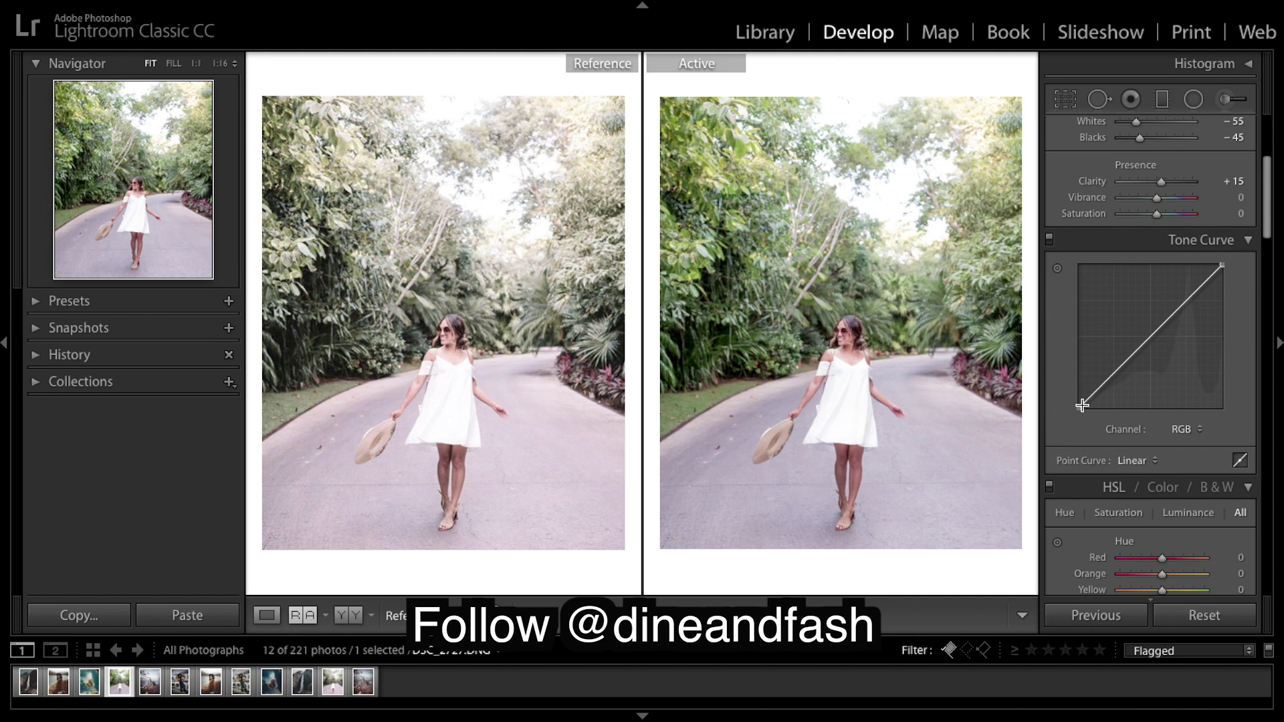
{"action": "left_click_drag", "start_coordinate": [1078, 405], "coordinate": [1095, 385]}
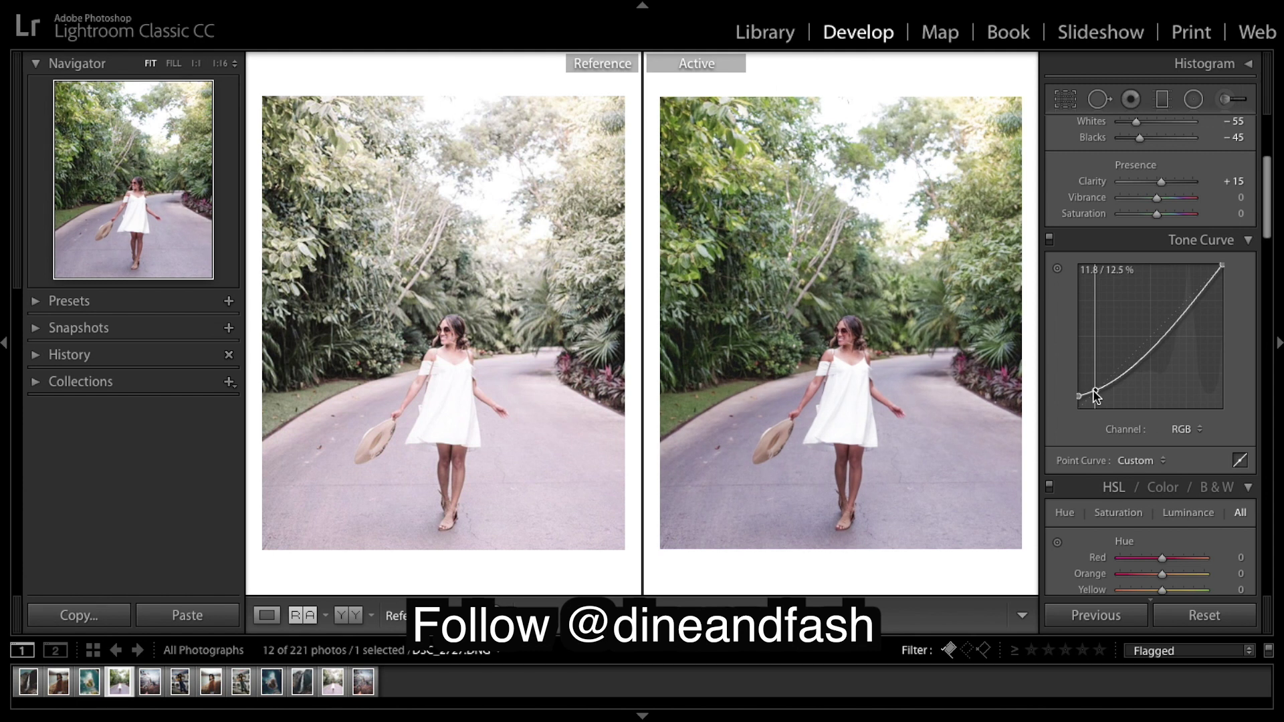
{"action": "left_click", "coordinate": [1153, 337]}
{"action": "left_click_drag", "start_coordinate": [1155, 338], "coordinate": [1188, 299]}
{"action": "left_click", "coordinate": [1188, 305]}
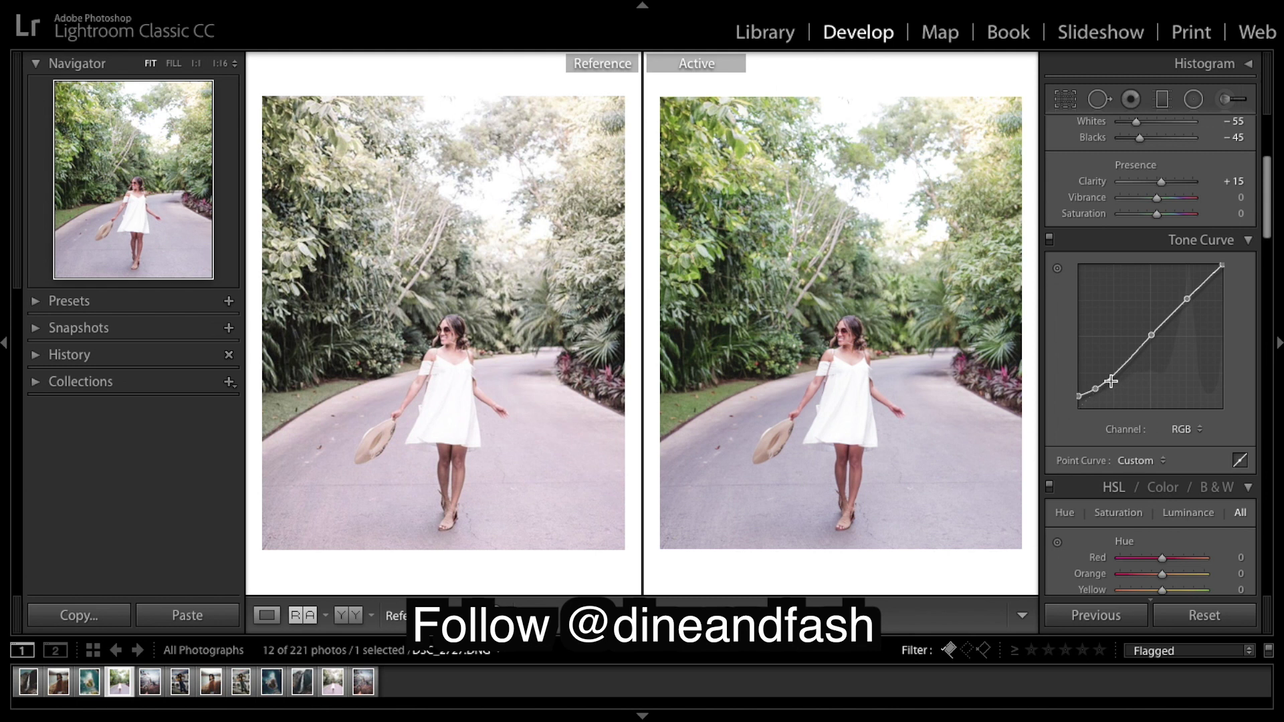
Step: Adjust the HSL hues, setting red to +3, orange to +5, yellow to +10 and green to -47
{"action": "scroll", "coordinate": [1266, 352], "scroll_direction": "down", "scroll_amount": 2}
{"action": "scroll", "coordinate": [1266, 352], "scroll_direction": "down", "scroll_amount": 10}
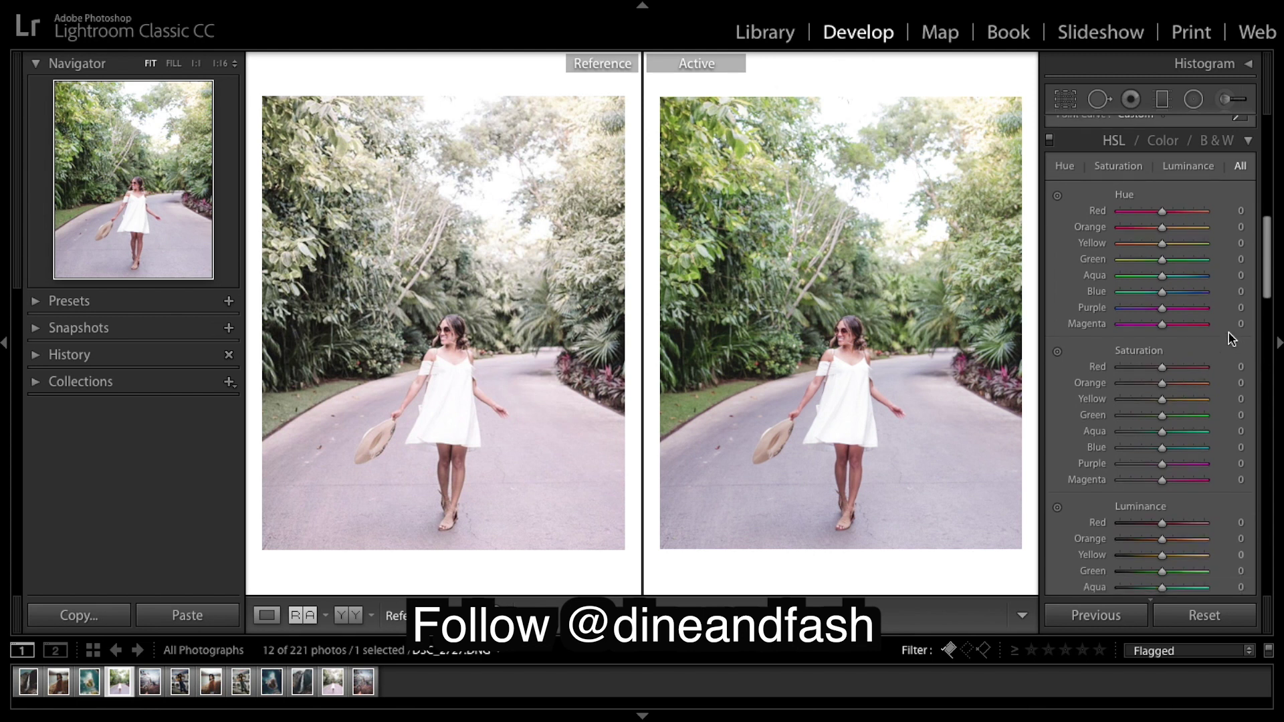
{"action": "scroll", "coordinate": [1232, 339], "scroll_direction": "down", "scroll_amount": 20}
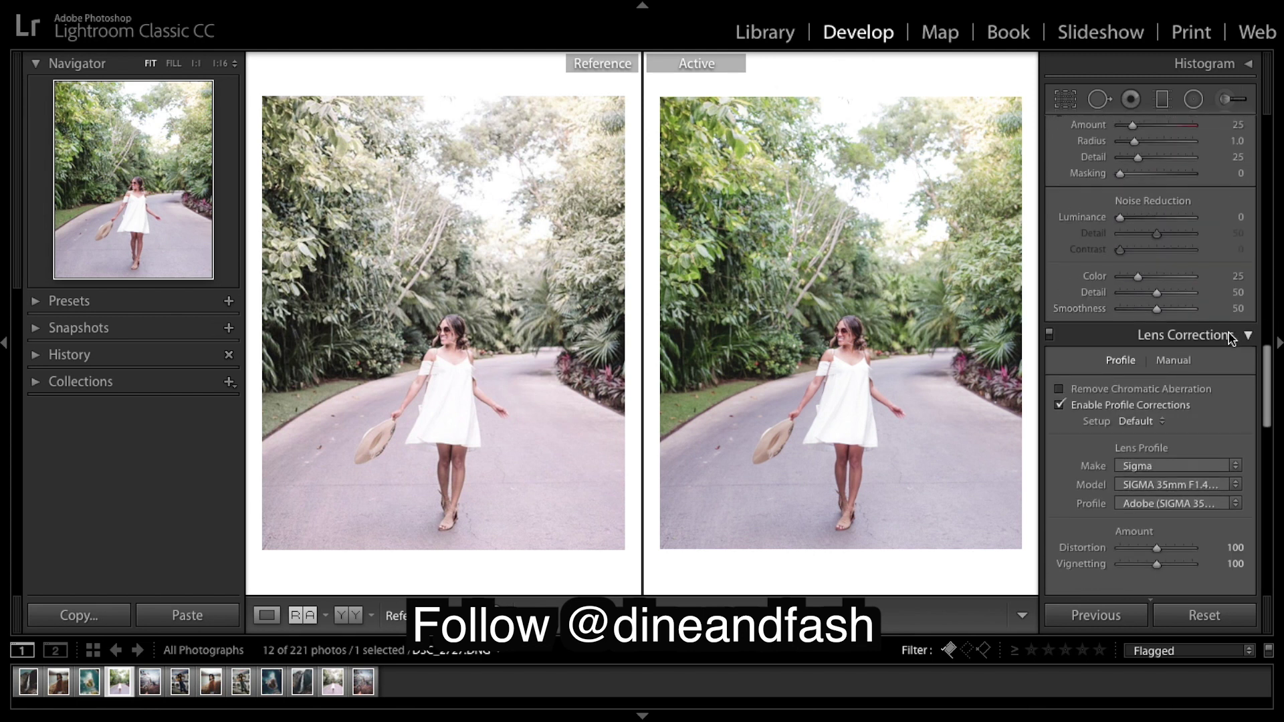
{"action": "scroll", "coordinate": [1231, 339], "scroll_direction": "up", "scroll_amount": 20}
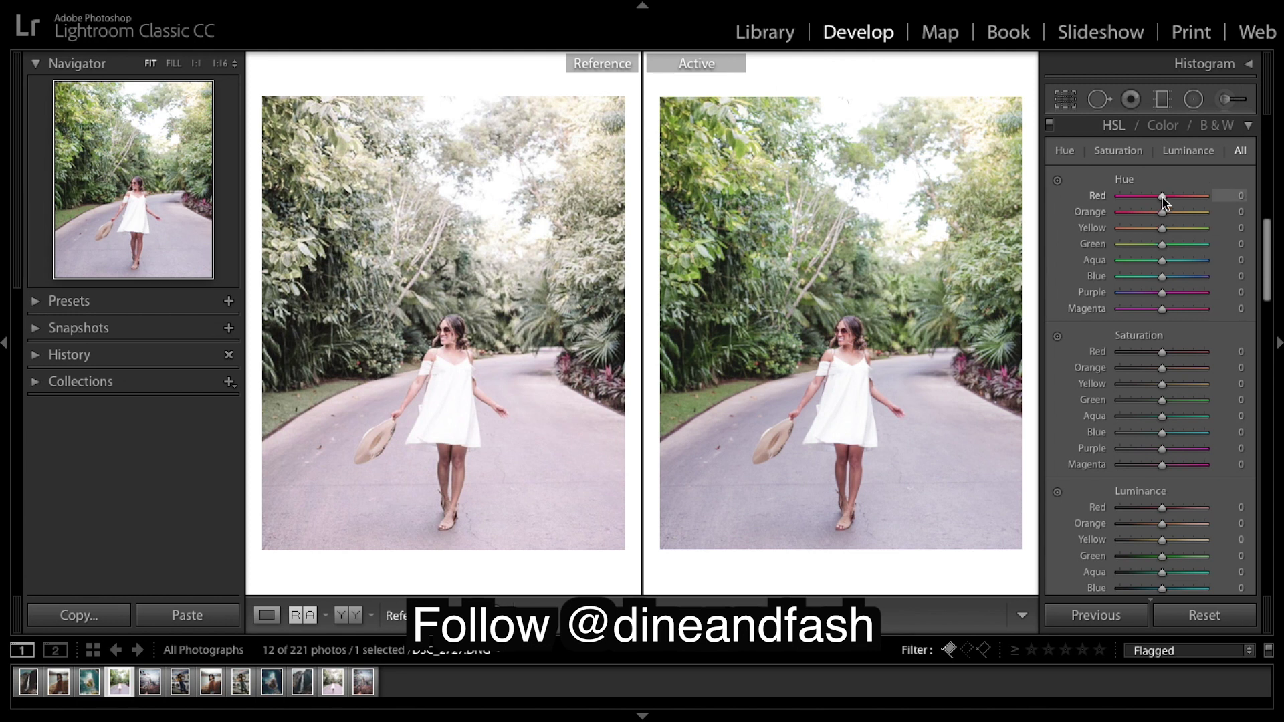
{"action": "left_click_drag", "start_coordinate": [1162, 196], "coordinate": [1163, 197]}
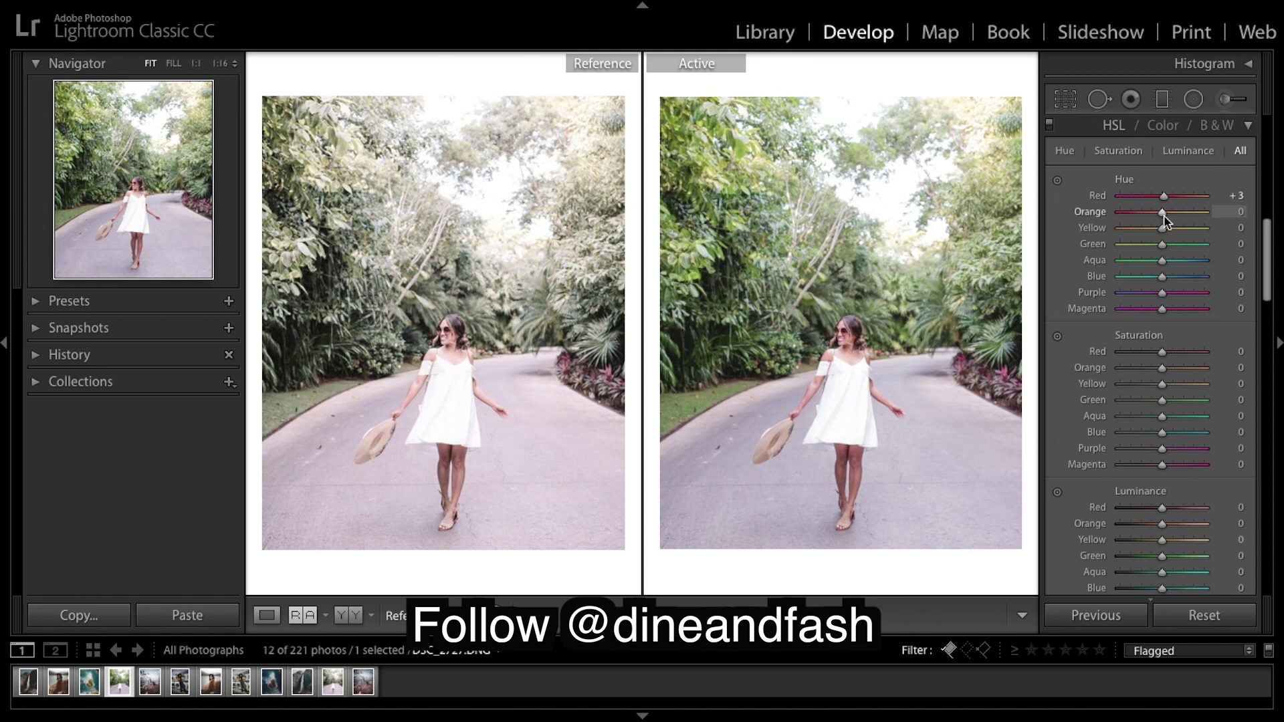
{"action": "left_click_drag", "start_coordinate": [1164, 215], "coordinate": [1168, 217]}
{"action": "left_click_drag", "start_coordinate": [1166, 215], "coordinate": [1164, 216]}
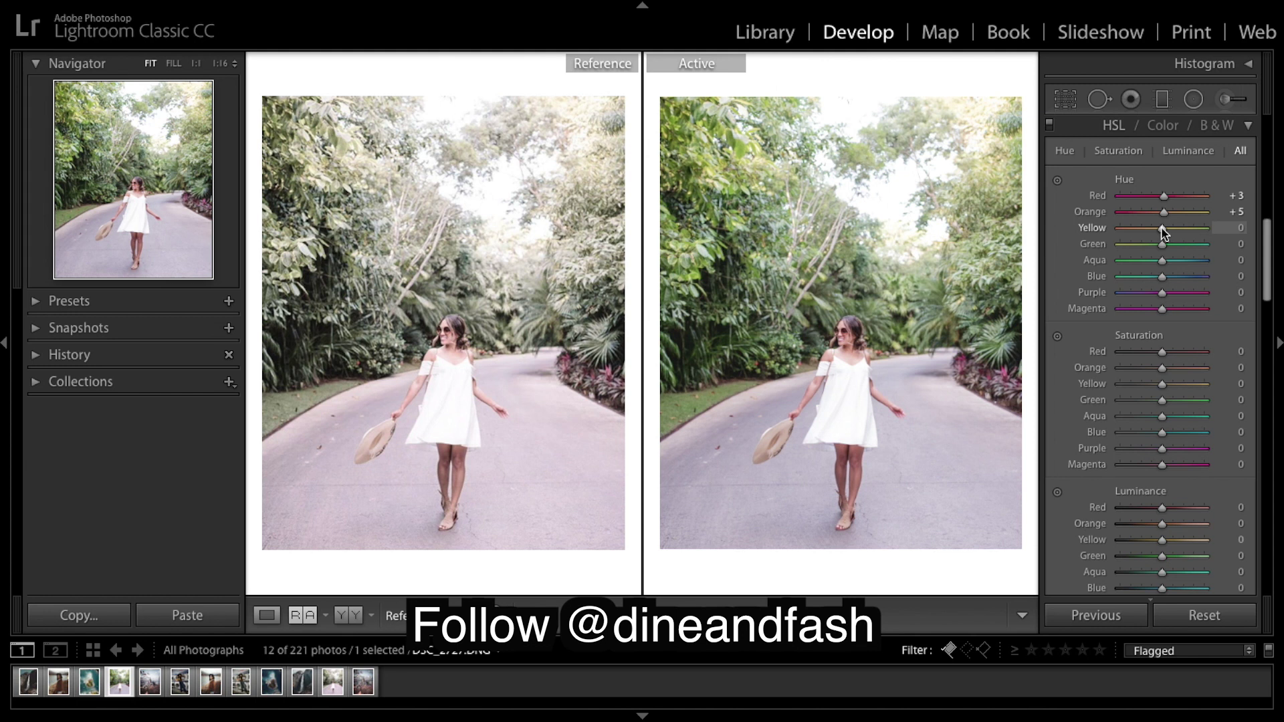
{"action": "mouse_move", "coordinate": [1163, 231]}
{"action": "left_mouse_down"}
{"action": "mouse_move", "coordinate": [1174, 232]}
{"action": "mouse_move", "coordinate": [1123, 229]}
{"action": "mouse_move", "coordinate": [1191, 236]}
{"action": "mouse_move", "coordinate": [1169, 231]}
{"action": "left_mouse_up"}
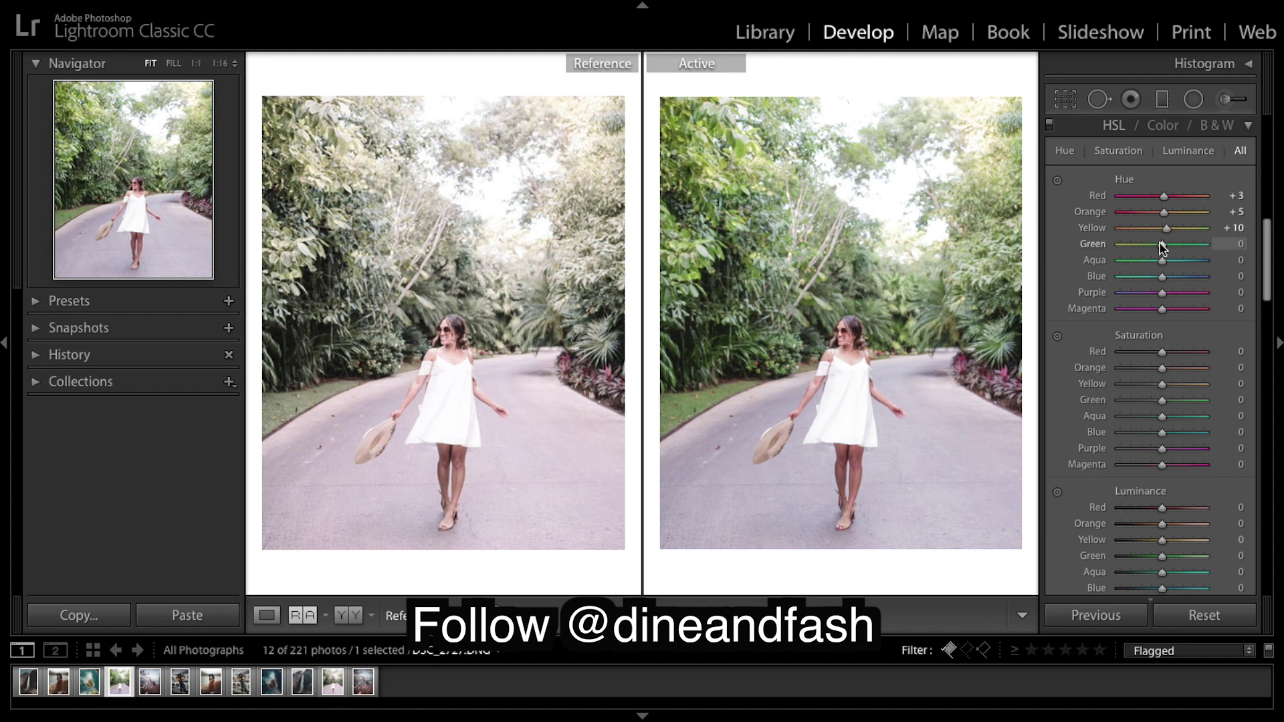
{"action": "left_click_drag", "start_coordinate": [1161, 245], "coordinate": [1143, 245]}
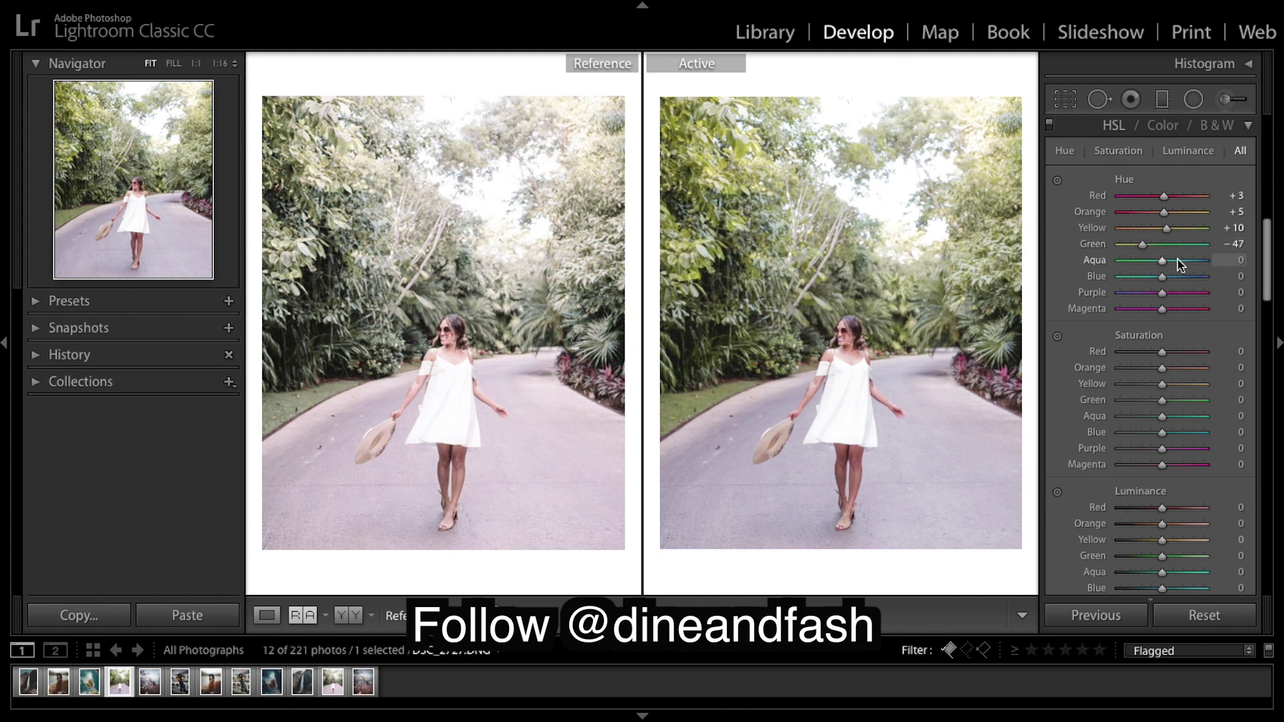
Step: Set the aqua hue to +3, blue to +35, purple to +30 and magenta to +10
{"action": "left_click_drag", "start_coordinate": [1162, 266], "coordinate": [1164, 266]}
{"action": "left_click_drag", "start_coordinate": [1163, 266], "coordinate": [1164, 266]}
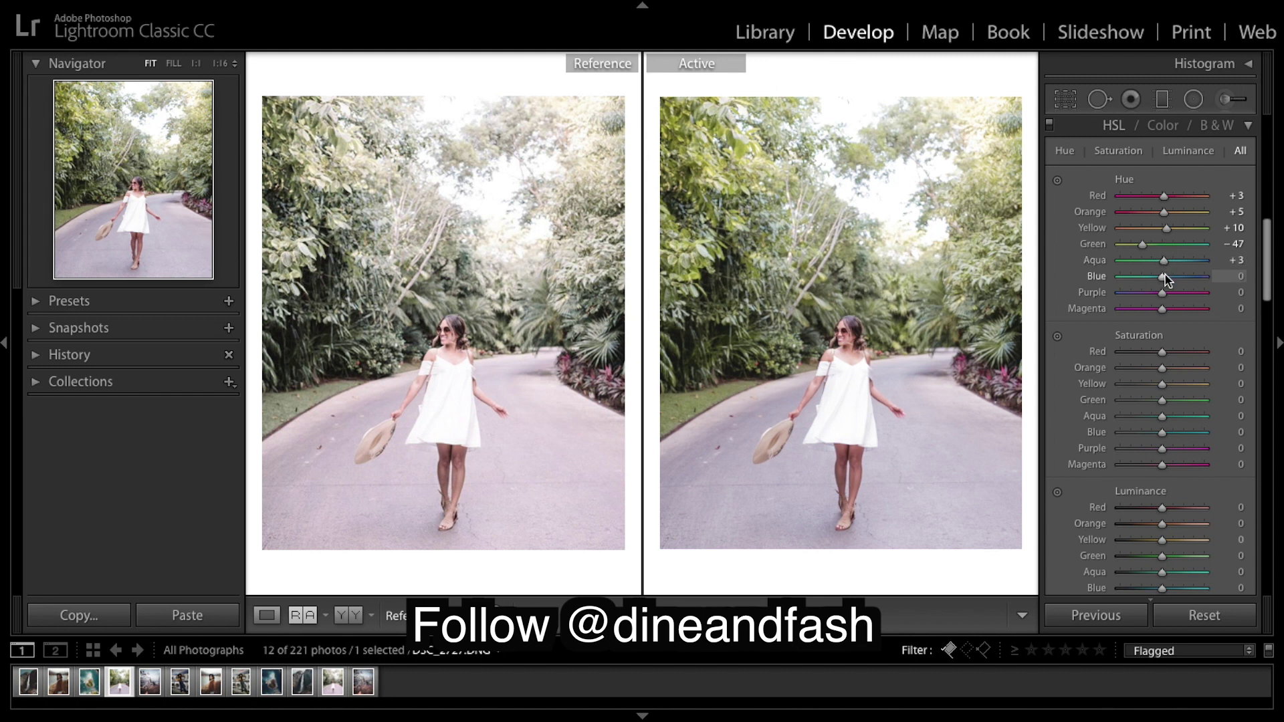
{"action": "mouse_move", "coordinate": [1164, 274]}
{"action": "left_mouse_down"}
{"action": "mouse_move", "coordinate": [1117, 281]}
{"action": "mouse_move", "coordinate": [1179, 287]}
{"action": "left_mouse_up"}
{"action": "left_click_drag", "start_coordinate": [1178, 283], "coordinate": [1176, 282]}
{"action": "mouse_move", "coordinate": [1179, 288]}
{"action": "left_mouse_down"}
{"action": "mouse_move", "coordinate": [1232, 286]}
{"action": "mouse_move", "coordinate": [1178, 281]}
{"action": "left_mouse_up"}
{"action": "left_click_drag", "start_coordinate": [1179, 278], "coordinate": [1176, 280]}
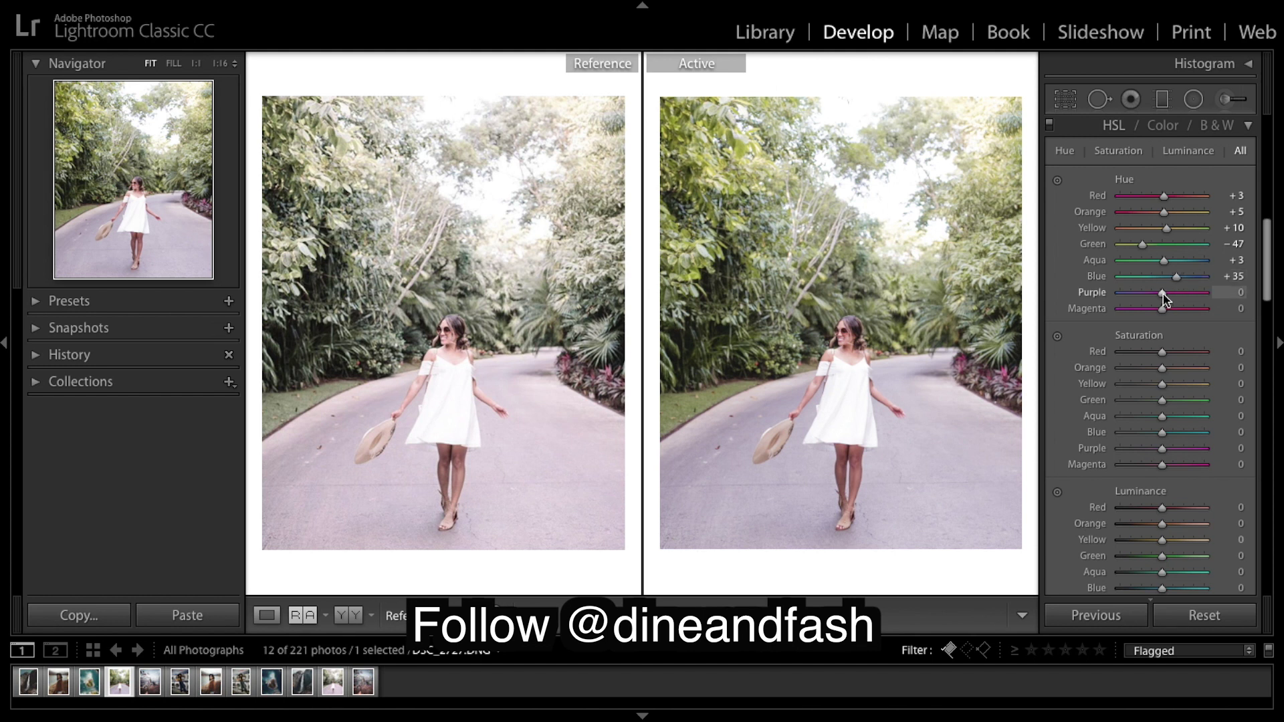
{"action": "left_click_drag", "start_coordinate": [1162, 293], "coordinate": [1178, 300]}
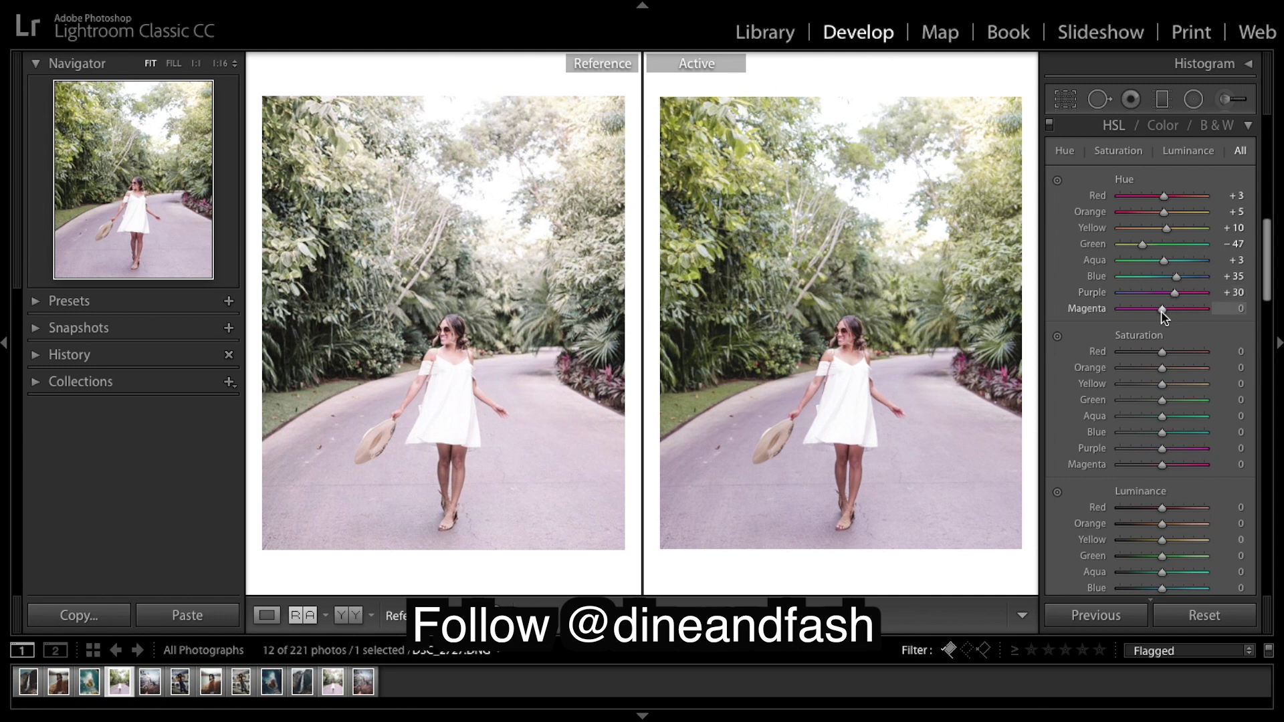
{"action": "left_click_drag", "start_coordinate": [1162, 312], "coordinate": [1165, 313]}
Step: Set the HSL saturation of red to -36, orange to +5, yellow to -35 and green to -62
{"action": "scroll", "coordinate": [1192, 340], "scroll_direction": "down", "scroll_amount": 1}
{"action": "mouse_move", "coordinate": [1162, 336]}
{"action": "left_mouse_down"}
{"action": "mouse_move", "coordinate": [1121, 336]}
{"action": "mouse_move", "coordinate": [1195, 338]}
{"action": "mouse_move", "coordinate": [1154, 343]}
{"action": "left_mouse_up"}
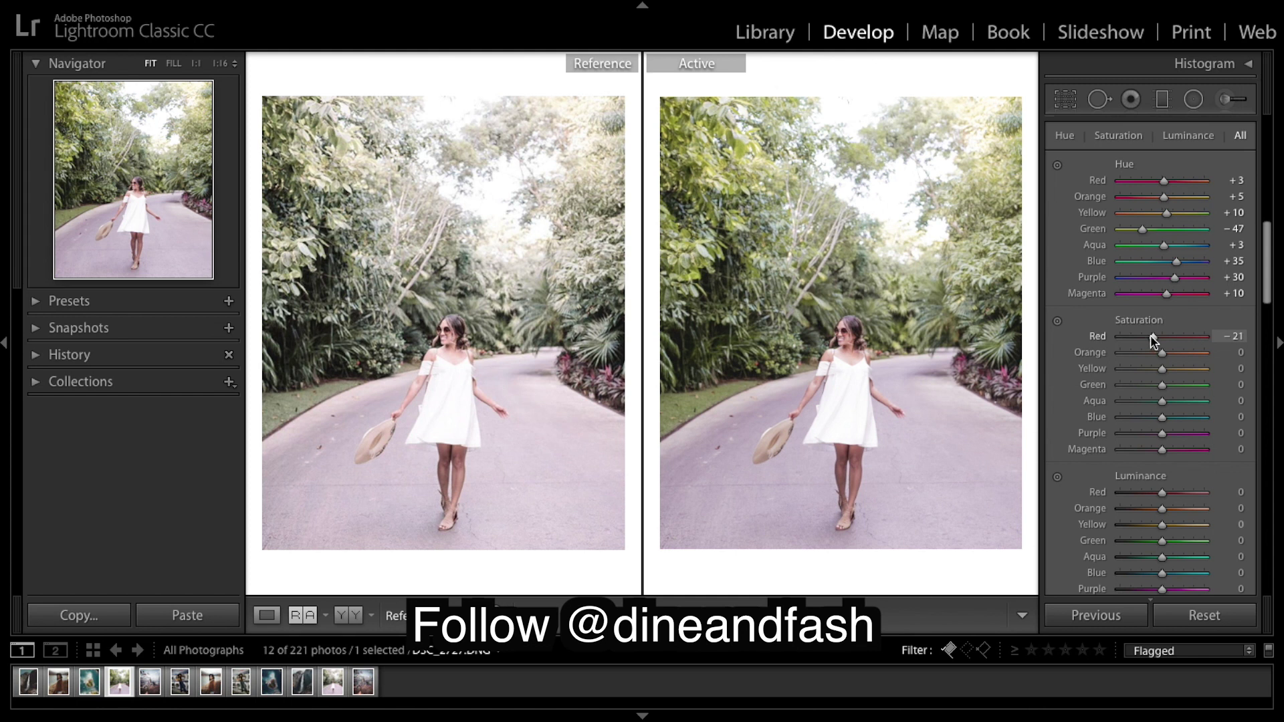
{"action": "left_click_drag", "start_coordinate": [1152, 335], "coordinate": [1145, 336]}
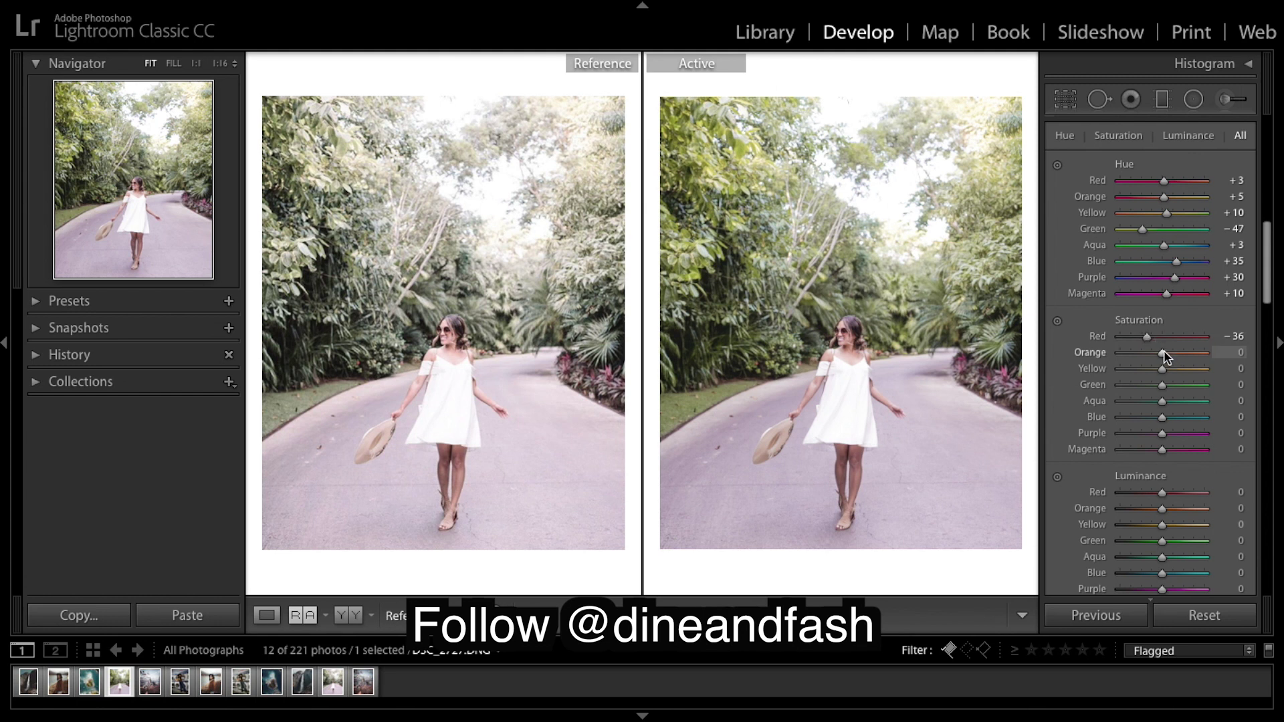
{"action": "left_click_drag", "start_coordinate": [1161, 355], "coordinate": [1163, 355]}
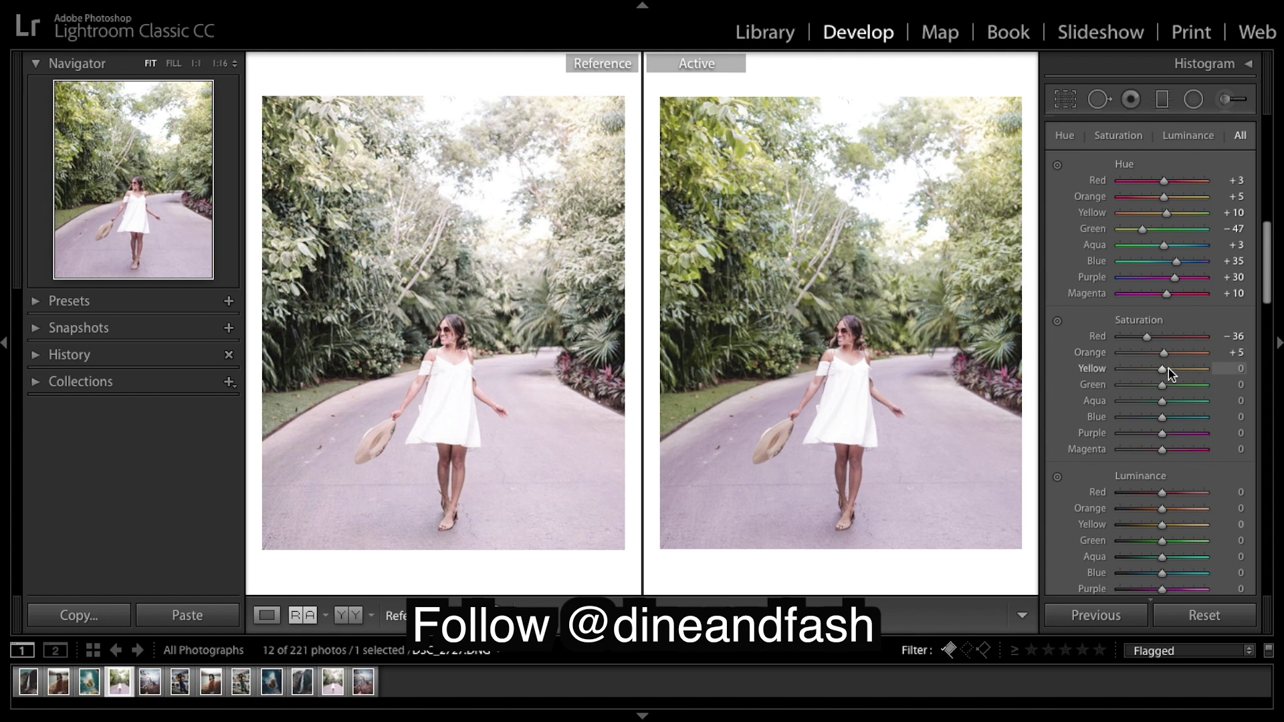
{"action": "mouse_move", "coordinate": [1163, 372]}
{"action": "left_mouse_down"}
{"action": "mouse_move", "coordinate": [1182, 380]}
{"action": "mouse_move", "coordinate": [1138, 369]}
{"action": "mouse_move", "coordinate": [1149, 377]}
{"action": "left_mouse_up"}
{"action": "left_click_drag", "start_coordinate": [1146, 371], "coordinate": [1147, 371]}
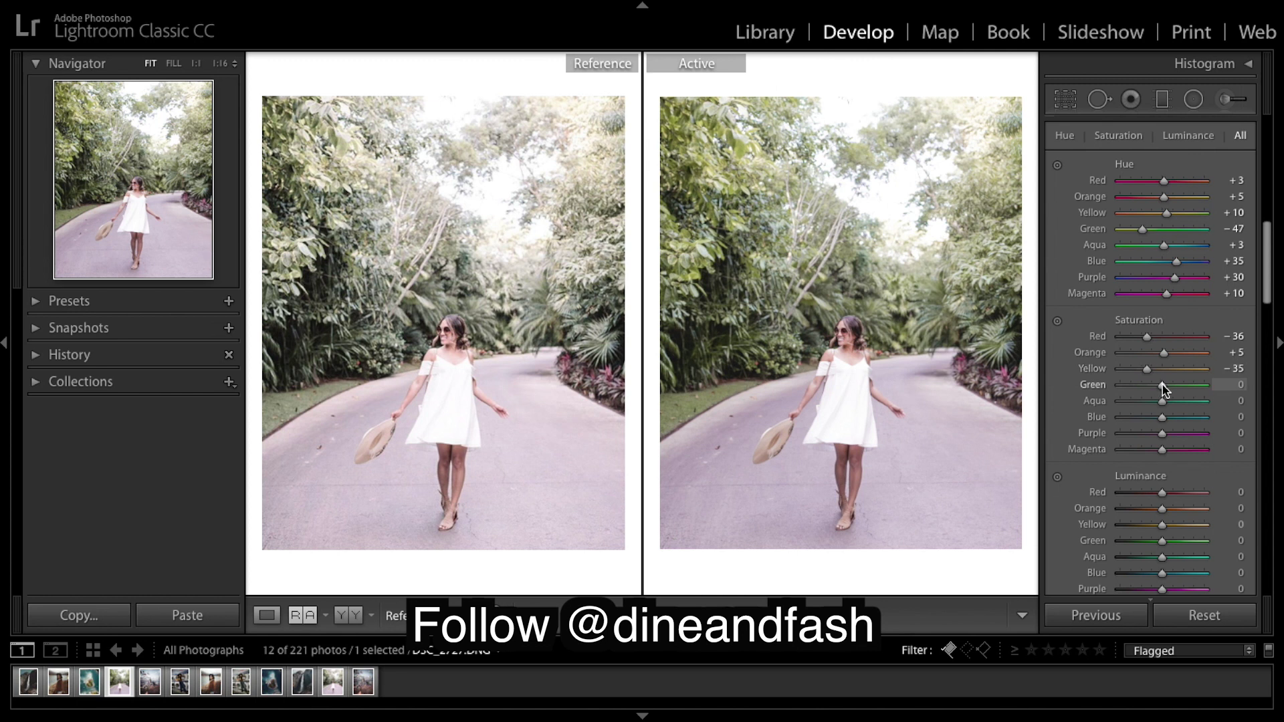
{"action": "left_click_drag", "start_coordinate": [1162, 384], "coordinate": [1136, 384]}
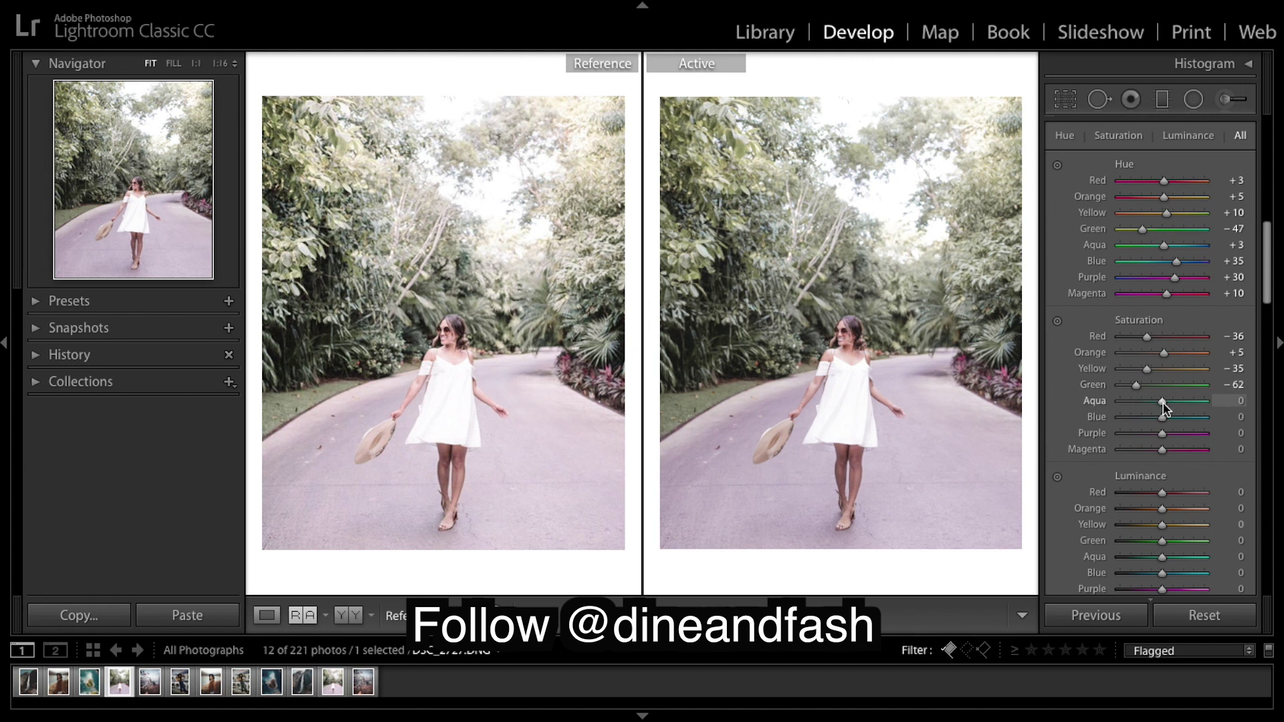
Step: Set the saturation of aqua to -47, blue to -20, purple to +5 and magenta to -10
{"action": "left_click_drag", "start_coordinate": [1163, 402], "coordinate": [1145, 402]}
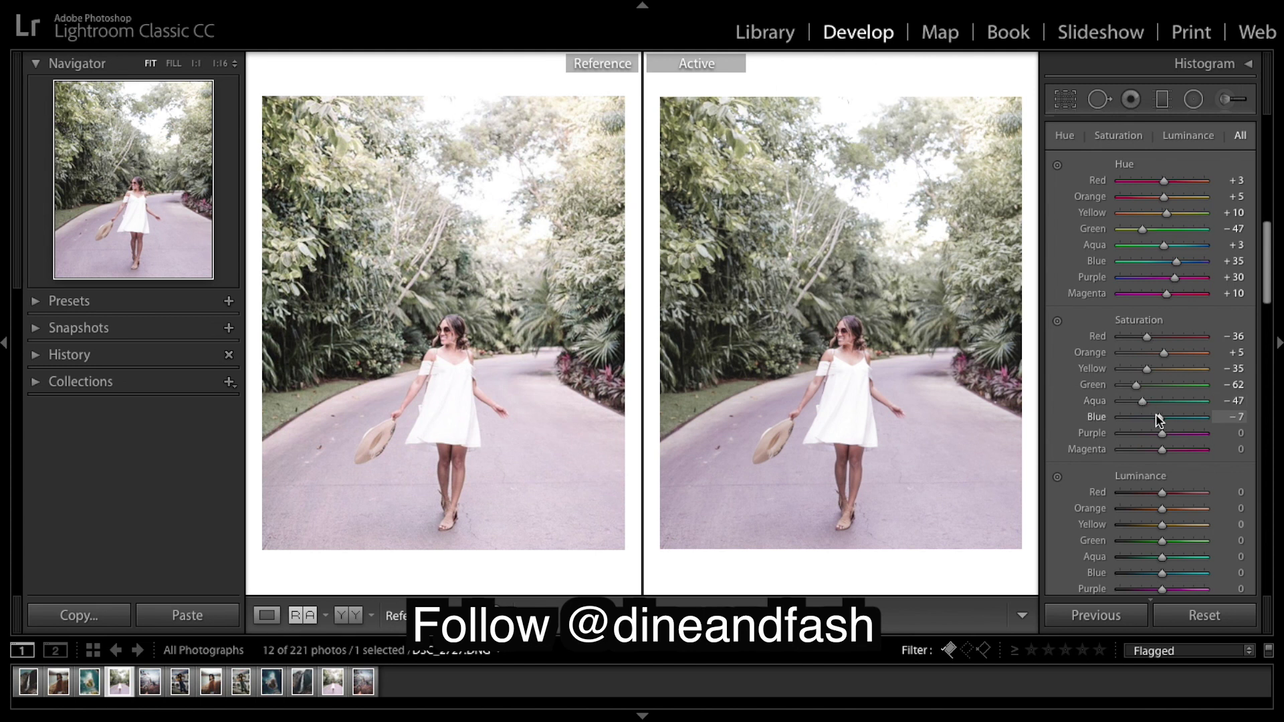
{"action": "left_click_drag", "start_coordinate": [1162, 420], "coordinate": [1145, 418]}
{"action": "left_click", "coordinate": [1143, 416]}
{"action": "left_click_drag", "start_coordinate": [1144, 417], "coordinate": [1154, 421]}
{"action": "left_click_drag", "start_coordinate": [1154, 421], "coordinate": [1152, 424]}
{"action": "scroll", "coordinate": [1169, 435], "scroll_direction": "down", "scroll_amount": 1}
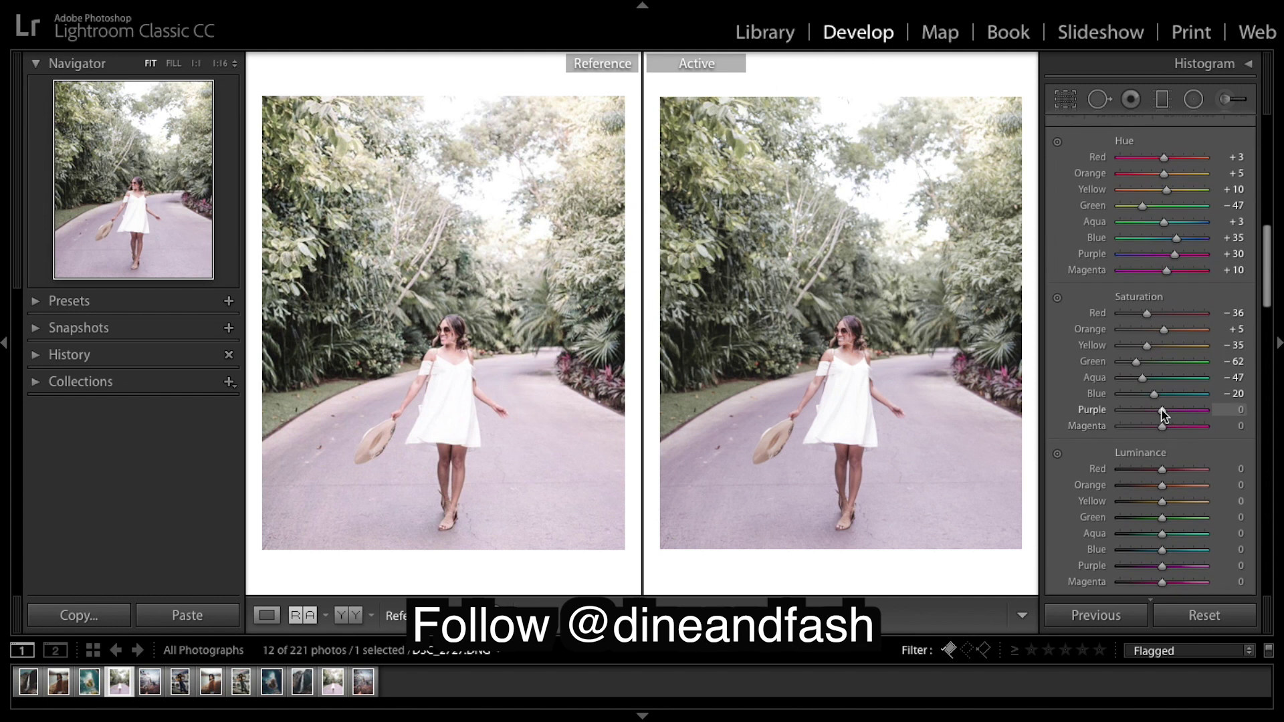
{"action": "mouse_move", "coordinate": [1162, 414]}
{"action": "left_mouse_down"}
{"action": "mouse_move", "coordinate": [1119, 411]}
{"action": "mouse_move", "coordinate": [1184, 420]}
{"action": "mouse_move", "coordinate": [1165, 420]}
{"action": "left_mouse_up"}
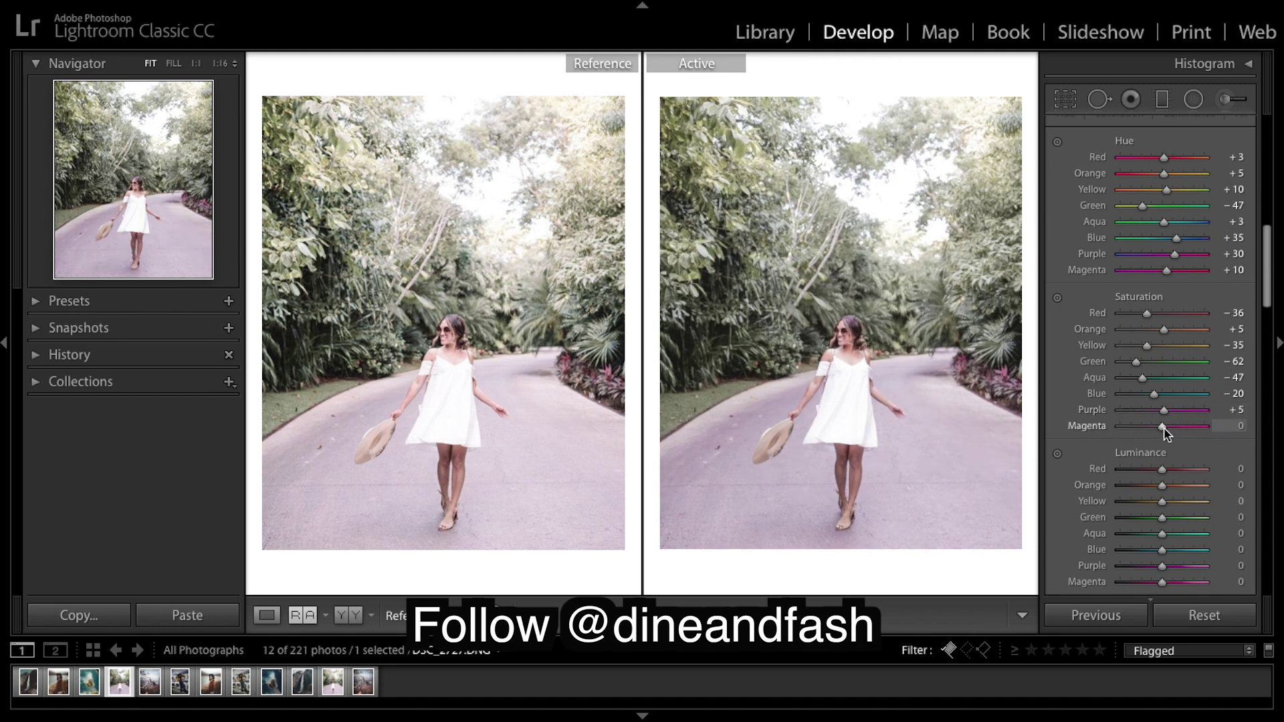
{"action": "mouse_move", "coordinate": [1164, 428]}
{"action": "left_mouse_down"}
{"action": "mouse_move", "coordinate": [1214, 425]}
{"action": "mouse_move", "coordinate": [1147, 394]}
{"action": "mouse_move", "coordinate": [1127, 402]}
{"action": "mouse_move", "coordinate": [1200, 405]}
{"action": "mouse_move", "coordinate": [1150, 393]}
{"action": "mouse_move", "coordinate": [1192, 407]}
{"action": "mouse_move", "coordinate": [1158, 422]}
{"action": "left_mouse_up"}
{"action": "left_click_drag", "start_coordinate": [1159, 429], "coordinate": [1159, 428]}
Step: Brighten the red and orange tones by setting both luminance values to +30
{"action": "scroll", "coordinate": [1198, 411], "scroll_direction": "down", "scroll_amount": 4}
{"action": "scroll", "coordinate": [1199, 402], "scroll_direction": "down", "scroll_amount": 1}
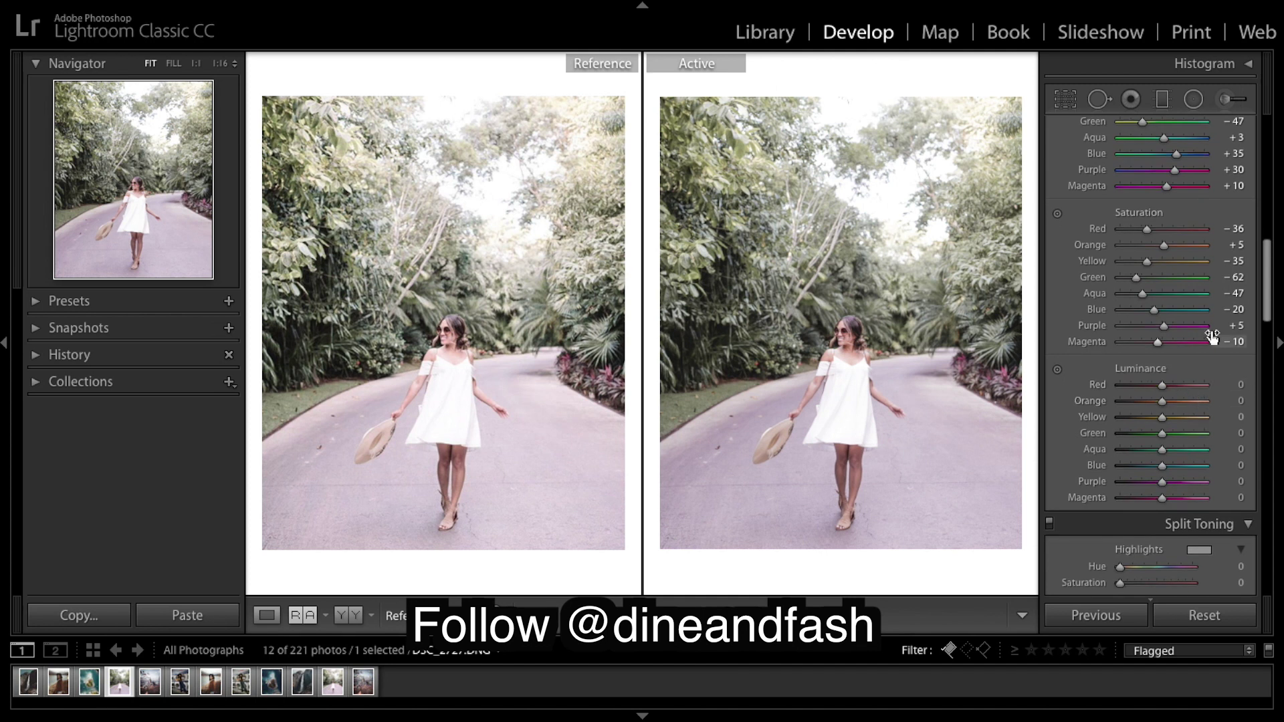
{"action": "left_click", "coordinate": [1173, 385]}
{"action": "left_click_drag", "start_coordinate": [1173, 386], "coordinate": [1175, 386]}
{"action": "left_click", "coordinate": [1174, 401]}
{"action": "left_click_drag", "start_coordinate": [1174, 401], "coordinate": [1175, 399]}
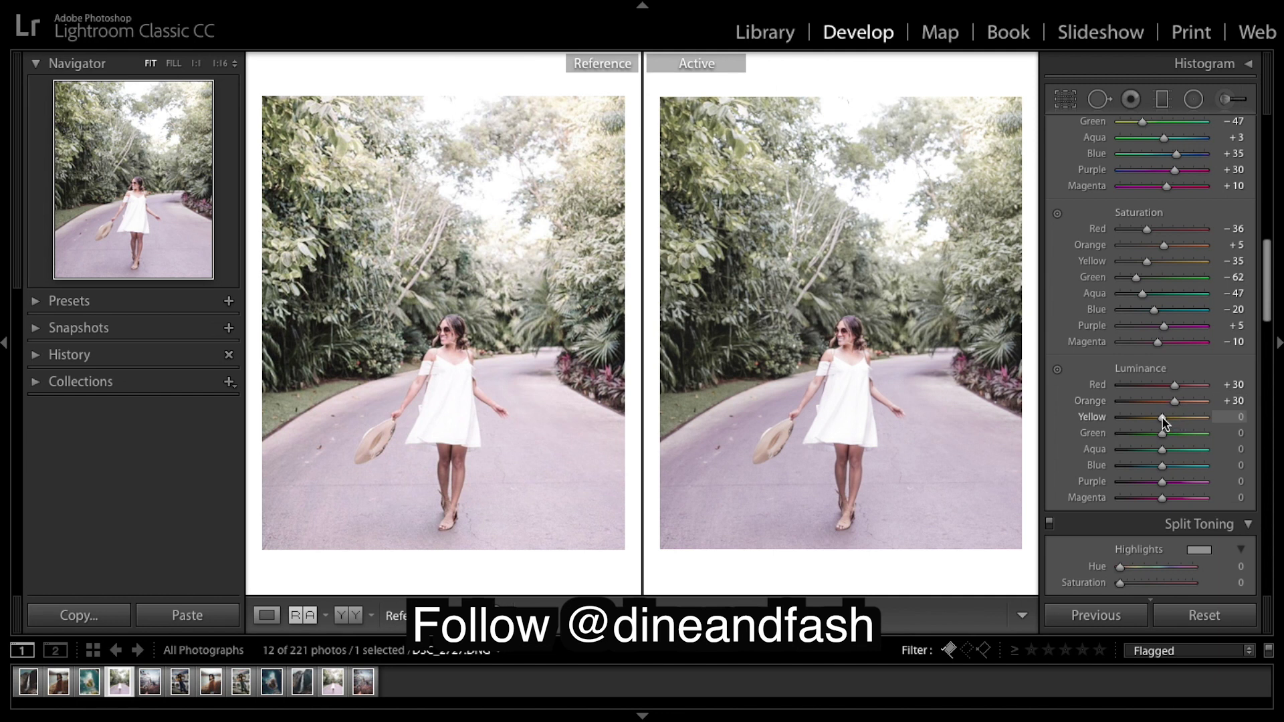
Step: Keep yellow luminance at 0 and set green to +90, aqua to +70, blue to +90, and purple and magenta to +40
{"action": "left_click_drag", "start_coordinate": [1166, 418], "coordinate": [1161, 419]}
{"action": "double_click", "coordinate": [1104, 419]}
{"action": "left_click_drag", "start_coordinate": [1178, 436], "coordinate": [1202, 436]}
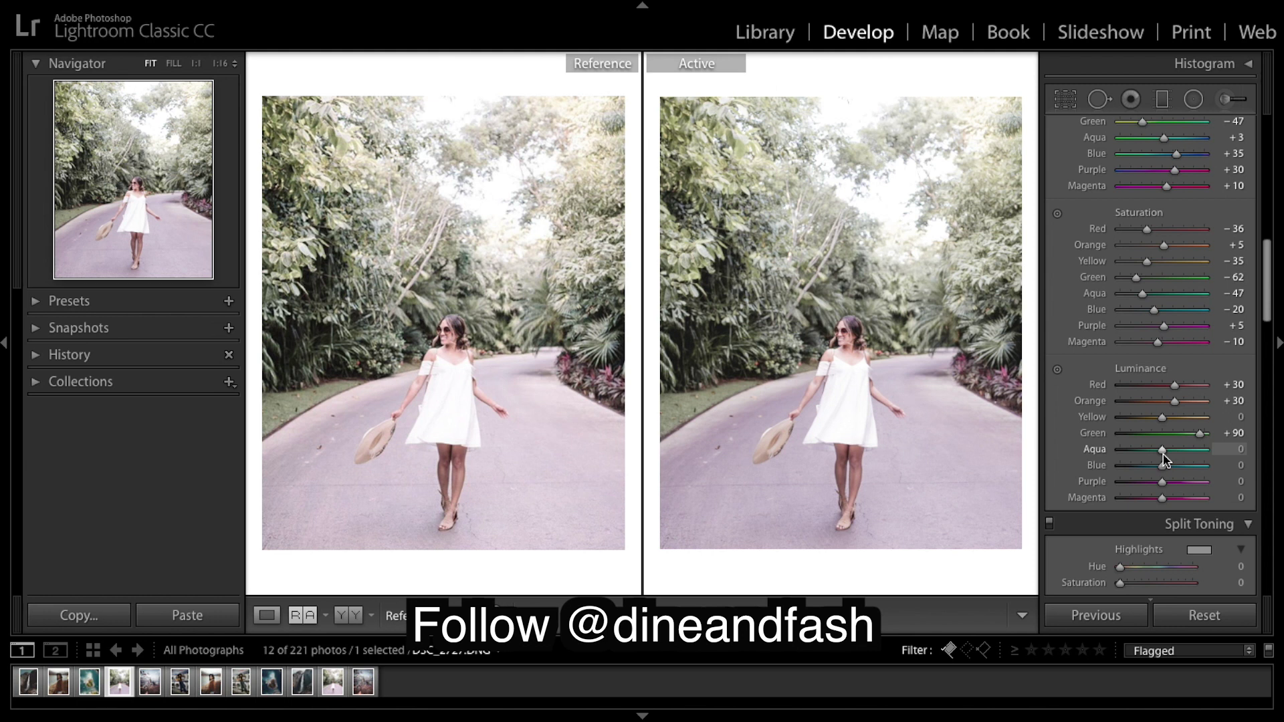
{"action": "left_click_drag", "start_coordinate": [1162, 459], "coordinate": [1201, 474]}
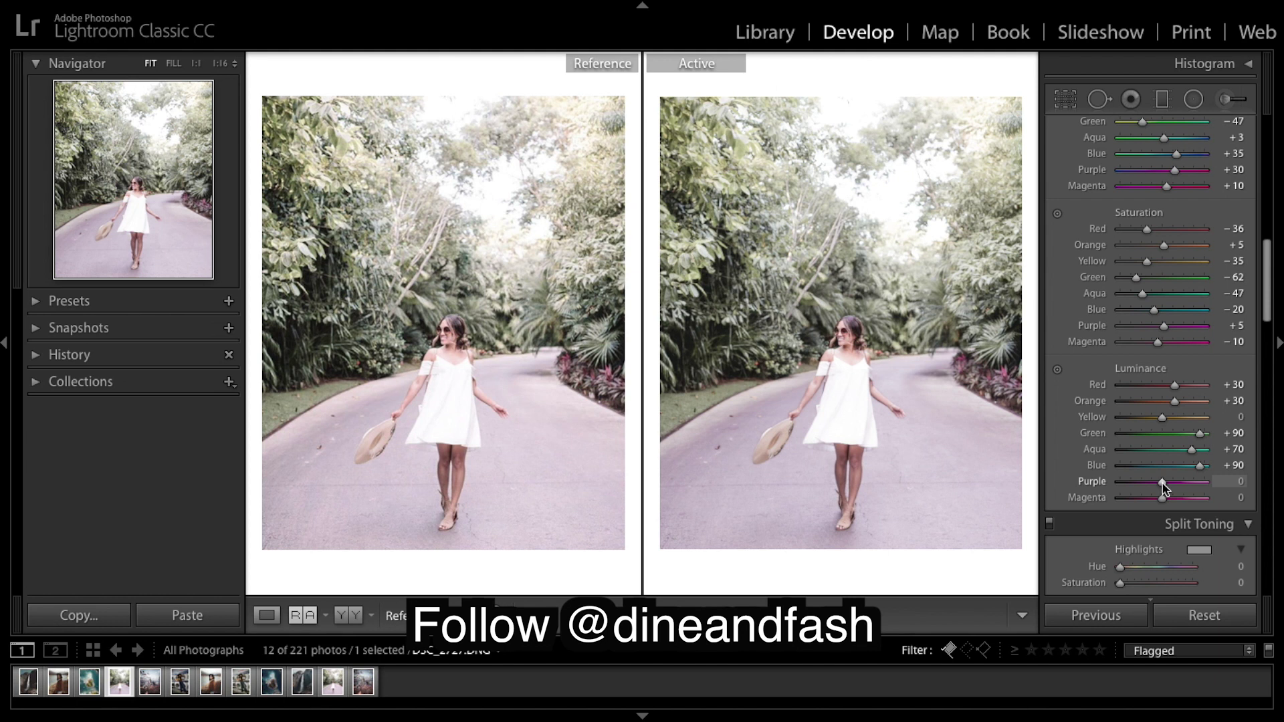
{"action": "mouse_move", "coordinate": [1162, 487]}
{"action": "left_mouse_down"}
{"action": "mouse_move", "coordinate": [1181, 485]}
{"action": "mouse_move", "coordinate": [1179, 505]}
{"action": "left_mouse_up"}
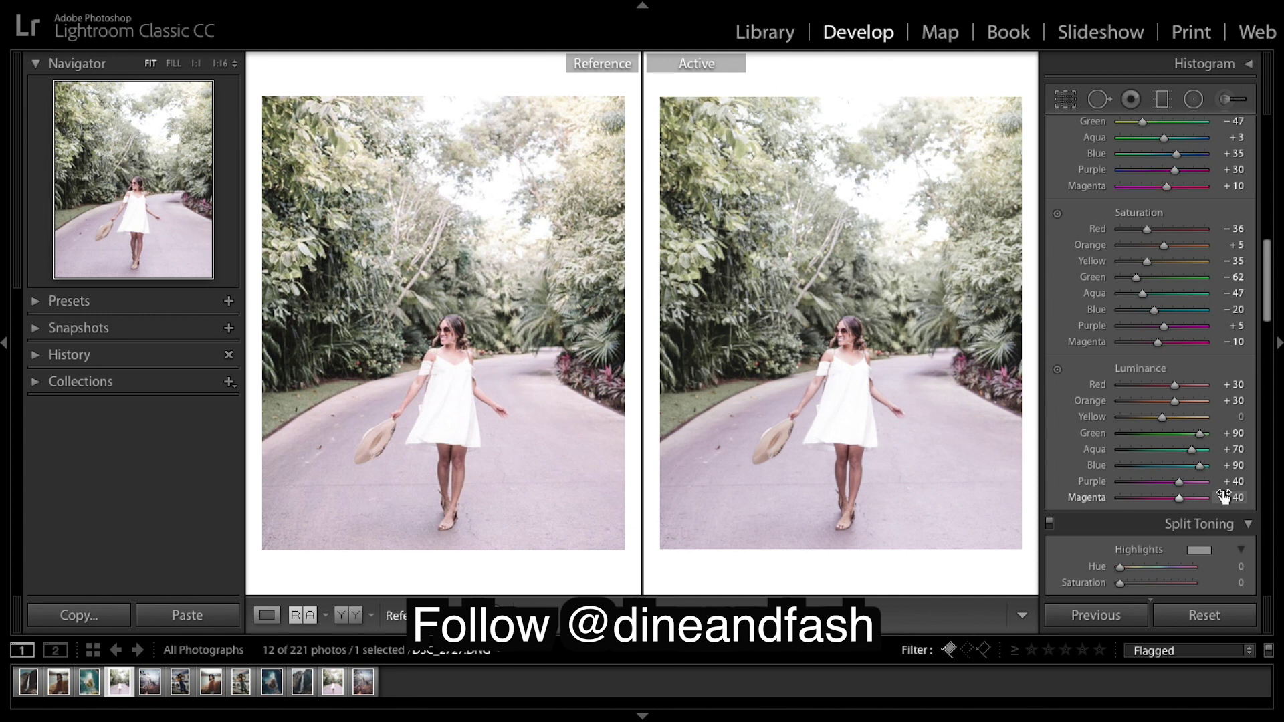
{"action": "mouse_move", "coordinate": [1201, 472]}
{"action": "left_mouse_down"}
{"action": "mouse_move", "coordinate": [1132, 467]}
{"action": "mouse_move", "coordinate": [1200, 474]}
{"action": "left_mouse_up"}
Step: Increase the photo's sharpening amount above the default, leaving the split toning unused
{"action": "scroll", "coordinate": [1164, 252], "scroll_direction": "up", "scroll_amount": 2}
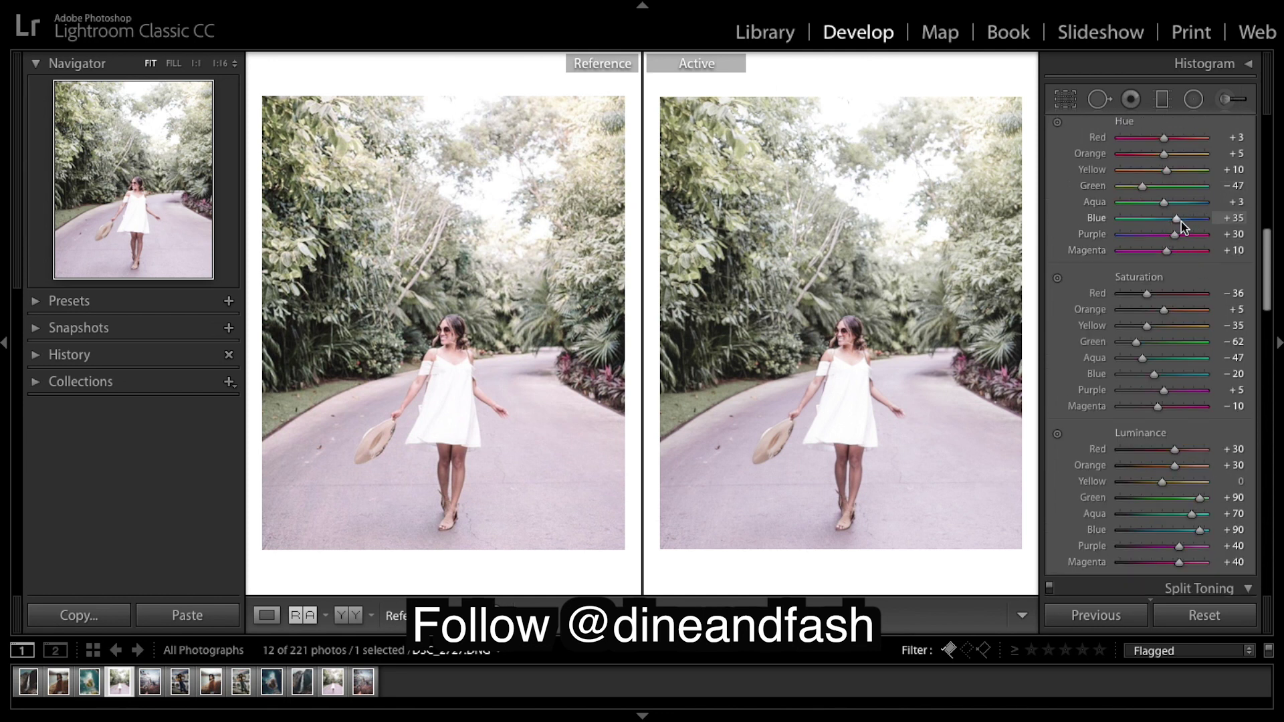
{"action": "scroll", "coordinate": [1187, 225], "scroll_direction": "up", "scroll_amount": 10}
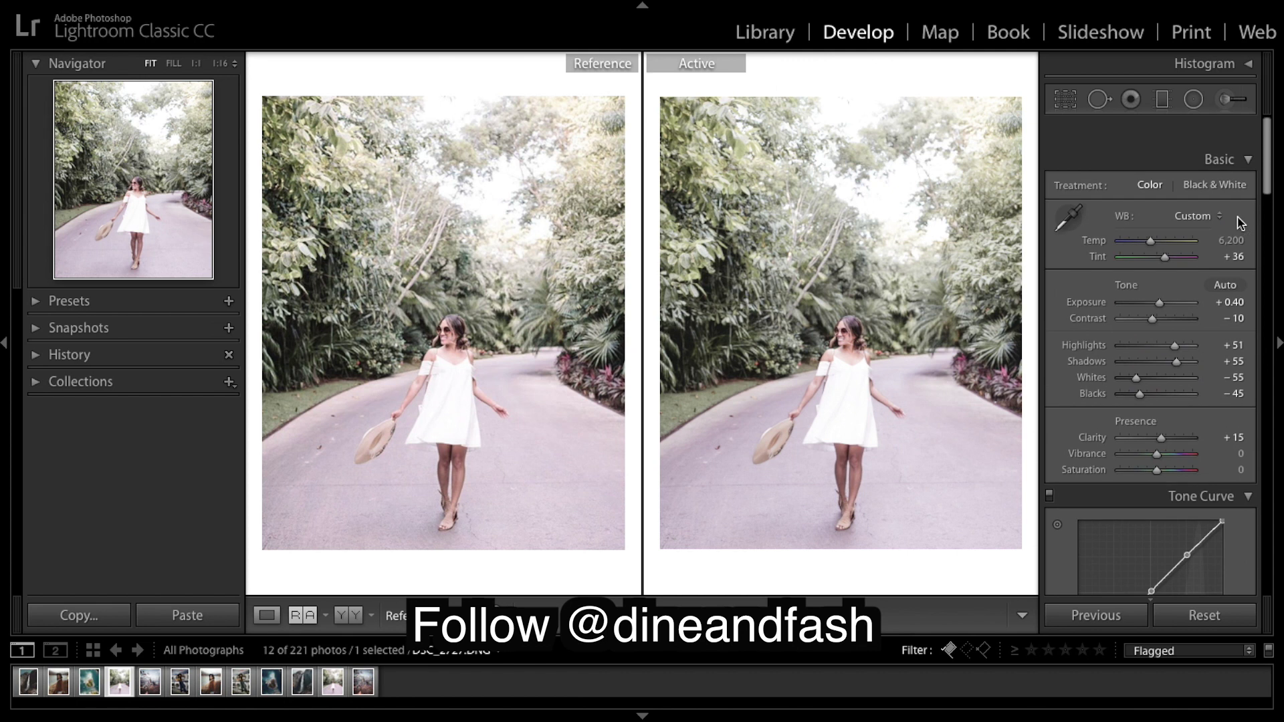
{"action": "scroll", "coordinate": [1164, 230], "scroll_direction": "down", "scroll_amount": 1}
{"action": "scroll", "coordinate": [1221, 291], "scroll_direction": "down", "scroll_amount": 10}
{"action": "scroll", "coordinate": [1222, 290], "scroll_direction": "up", "scroll_amount": 5}
{"action": "scroll", "coordinate": [1221, 291], "scroll_direction": "down", "scroll_amount": 3}
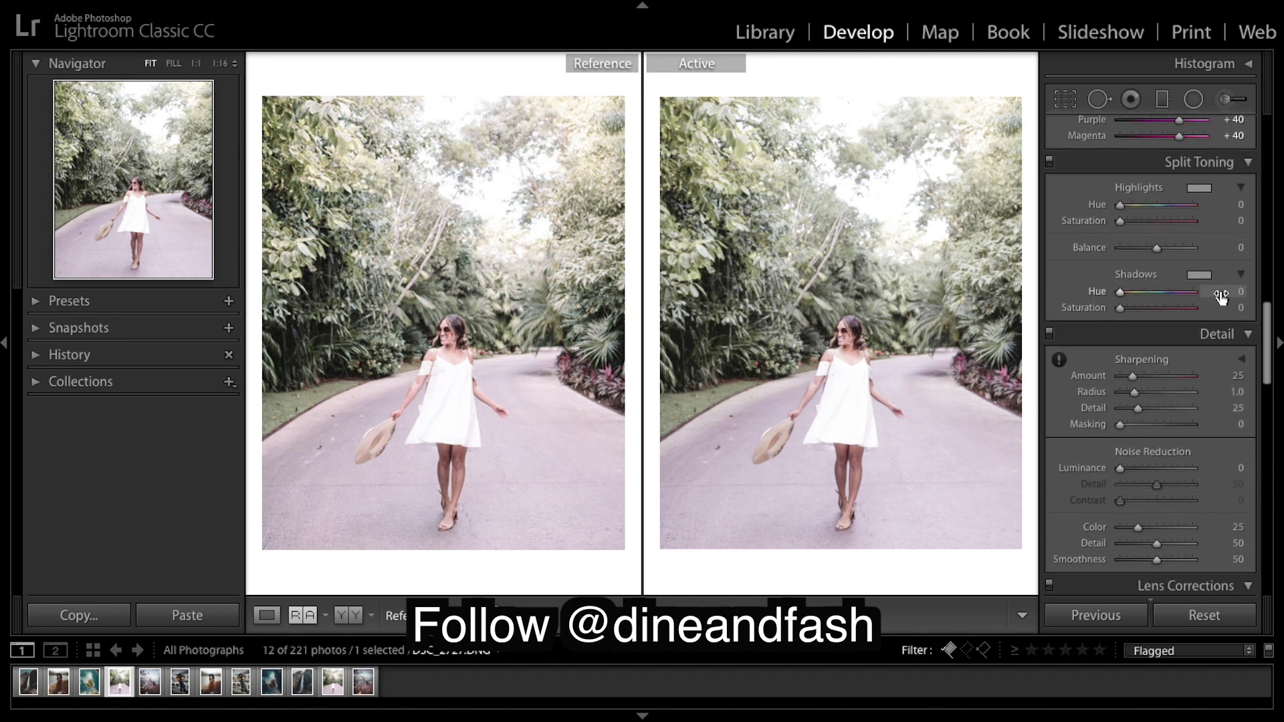
{"action": "scroll", "coordinate": [1221, 290], "scroll_direction": "up", "scroll_amount": 1}
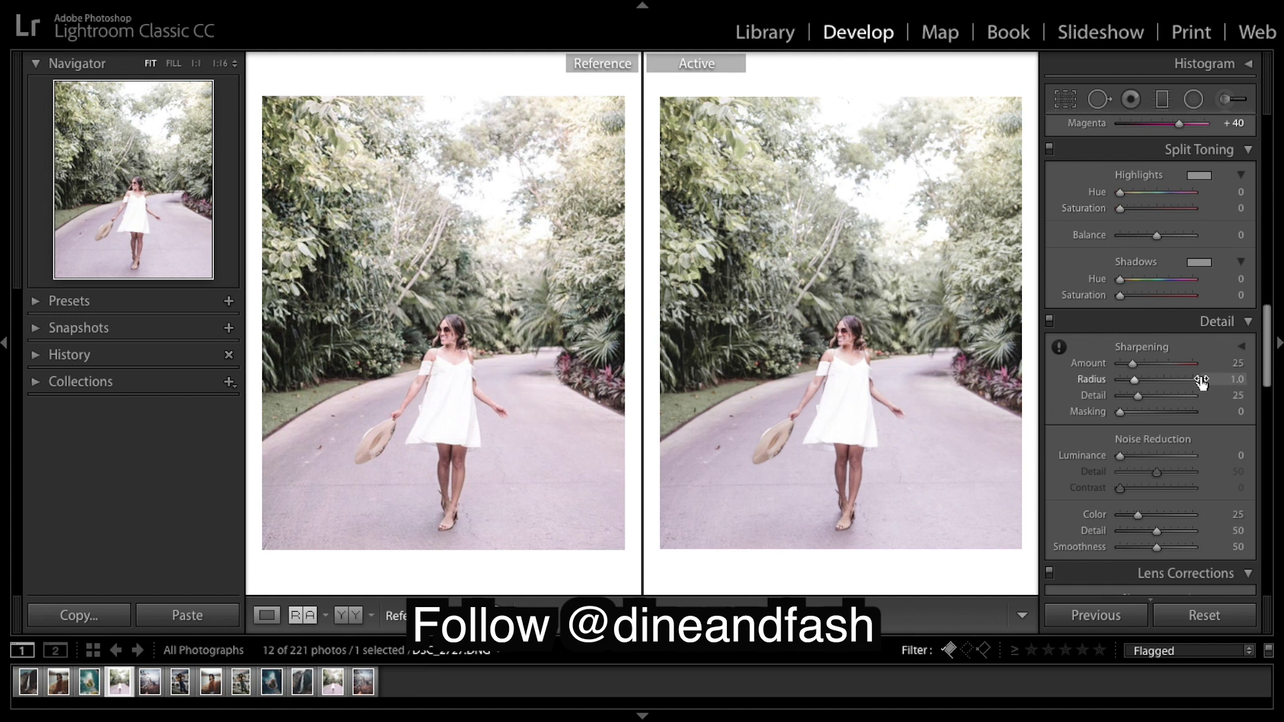
{"action": "left_click", "coordinate": [1161, 365]}
{"action": "left_click_drag", "start_coordinate": [1160, 366], "coordinate": [1157, 366]}
Step: Review the lens correction, transform, effects and camera calibration settings, and return to the basic adjustments
{"action": "scroll", "coordinate": [1186, 393], "scroll_direction": "down", "scroll_amount": 10}
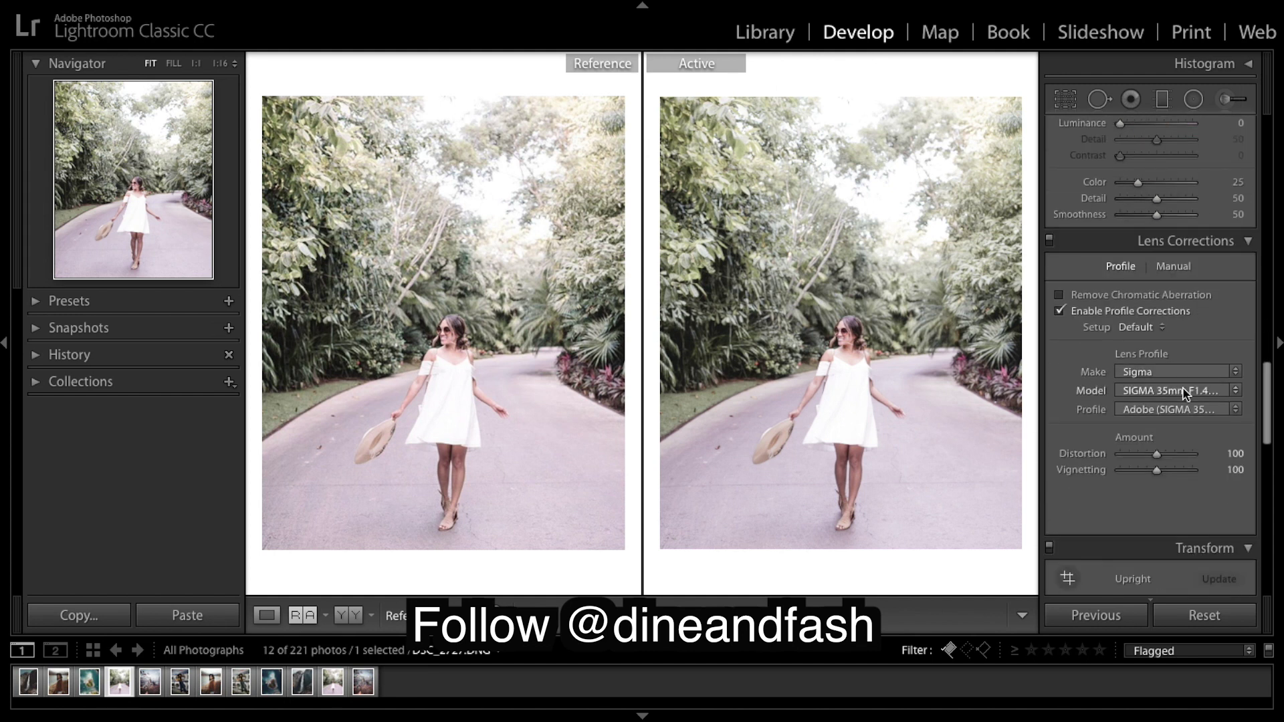
{"action": "scroll", "coordinate": [1186, 393], "scroll_direction": "down", "scroll_amount": 3}
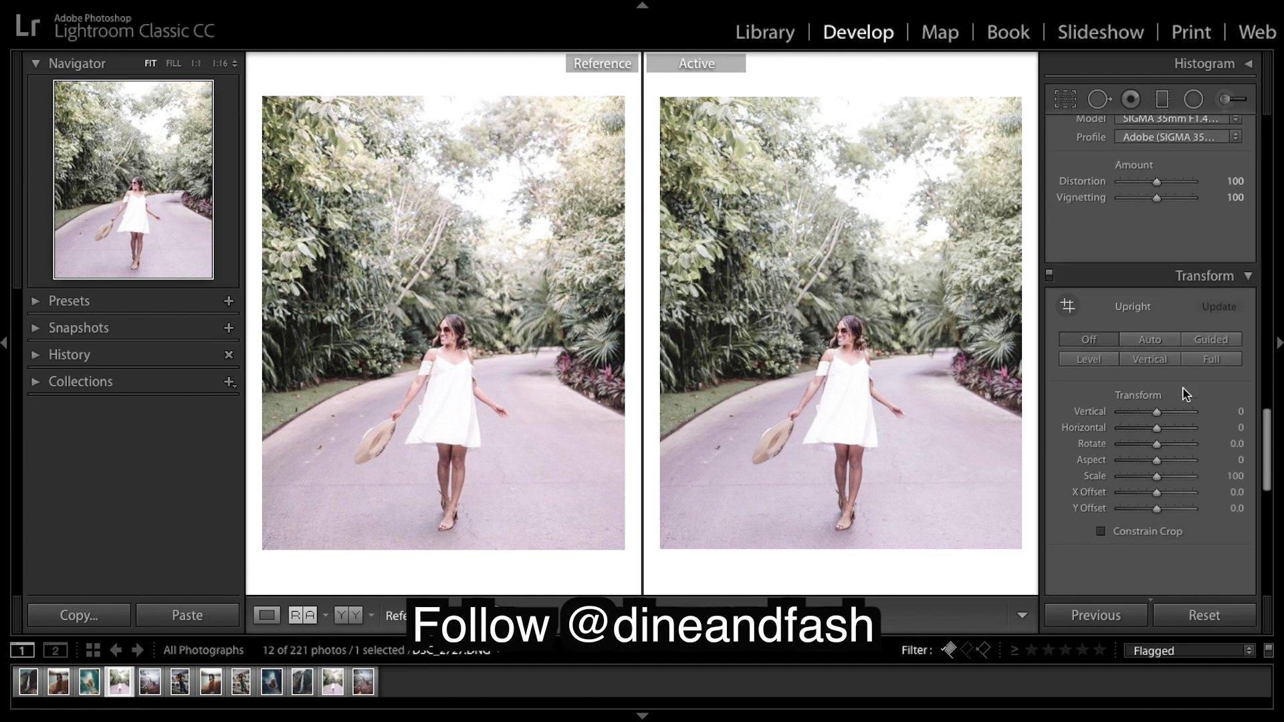
{"action": "scroll", "coordinate": [1186, 393], "scroll_direction": "down", "scroll_amount": 15}
{"action": "scroll", "coordinate": [1186, 393], "scroll_direction": "down", "scroll_amount": 2}
{"action": "scroll", "coordinate": [1214, 279], "scroll_direction": "down", "scroll_amount": 7}
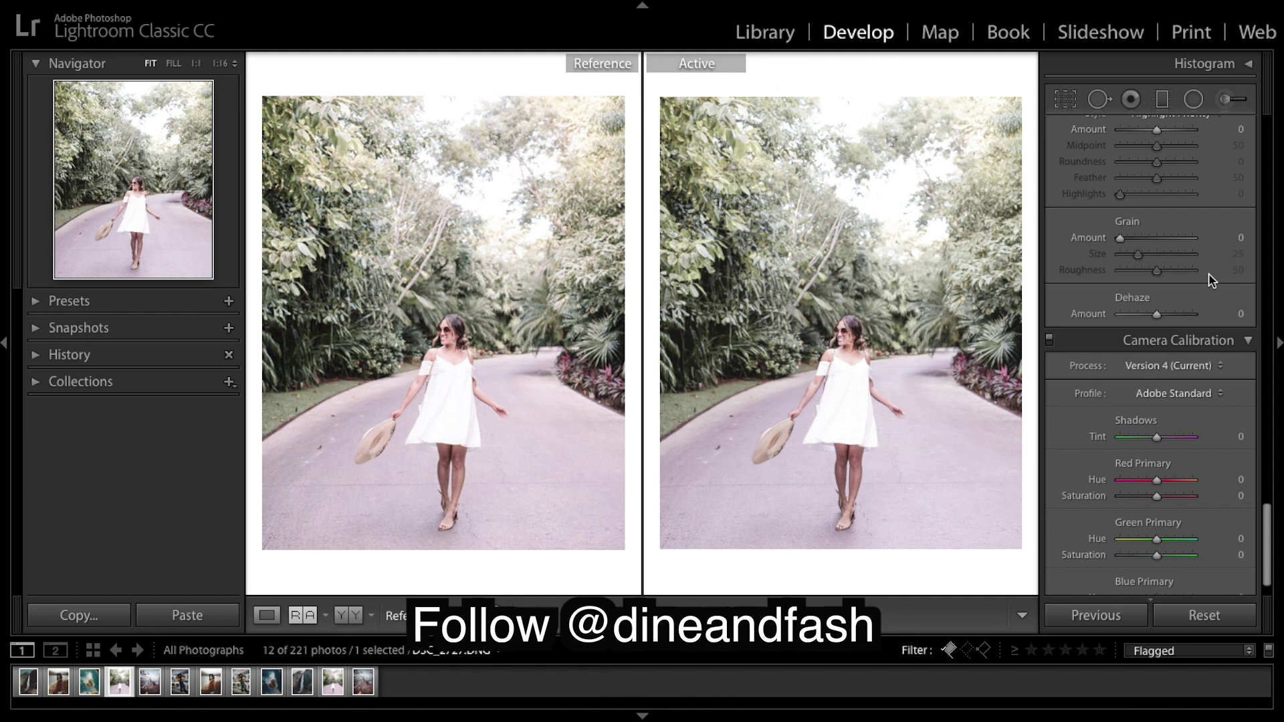
{"action": "scroll", "coordinate": [1212, 280], "scroll_direction": "down", "scroll_amount": 2}
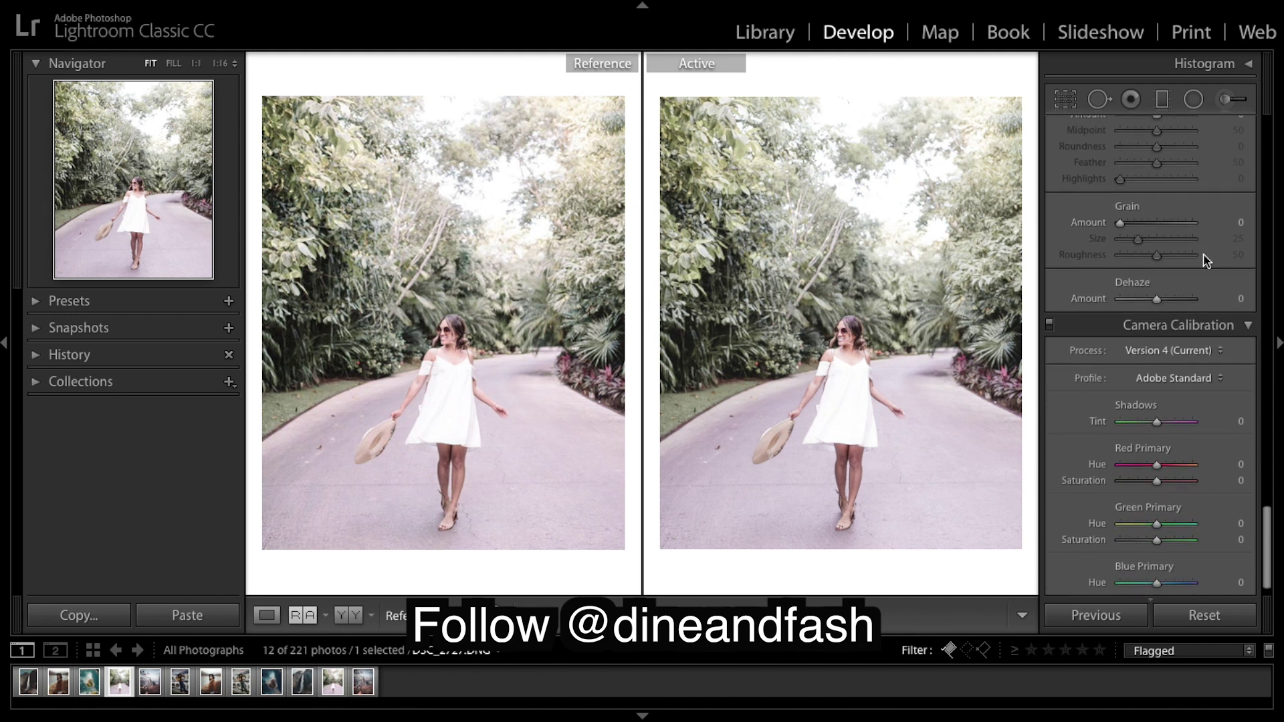
{"action": "scroll", "coordinate": [1205, 261], "scroll_direction": "up", "scroll_amount": 20}
{"action": "scroll", "coordinate": [1205, 261], "scroll_direction": "up", "scroll_amount": 10}
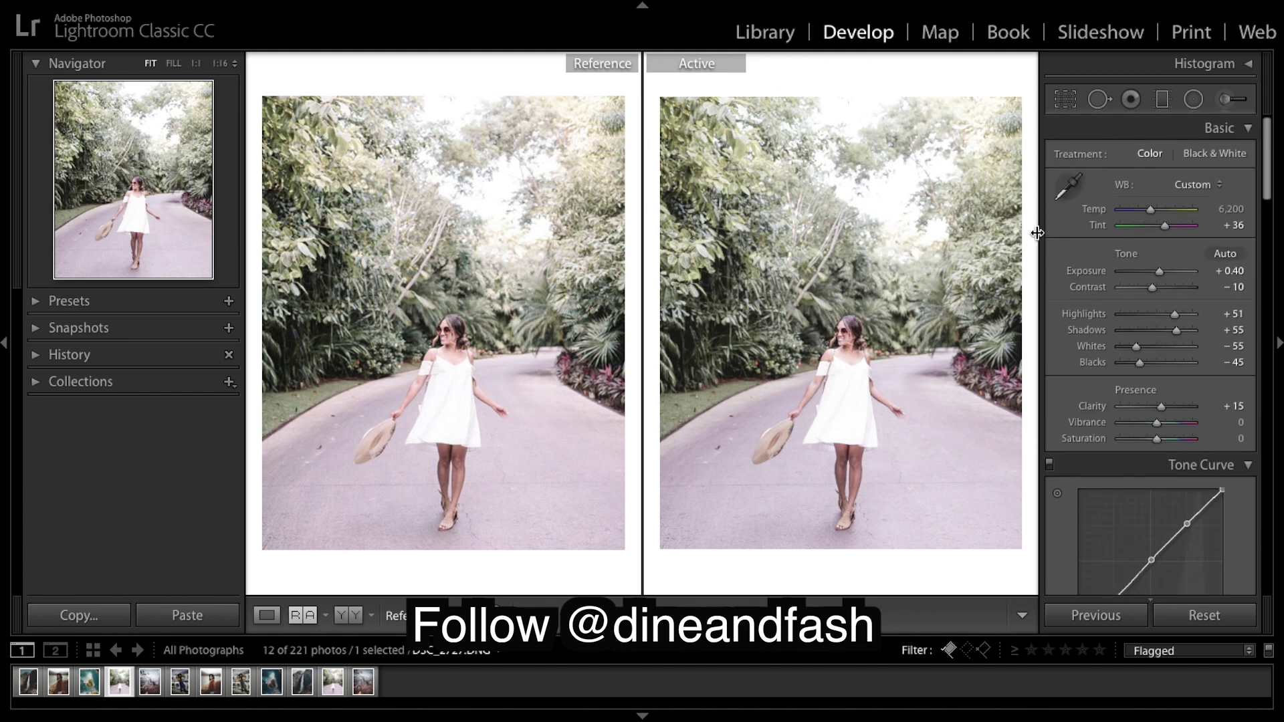
Step: Expand the histogram and check the photo for blown-out areas by briefly showing the highlight clipping overlay
{"action": "left_click", "coordinate": [1249, 65]}
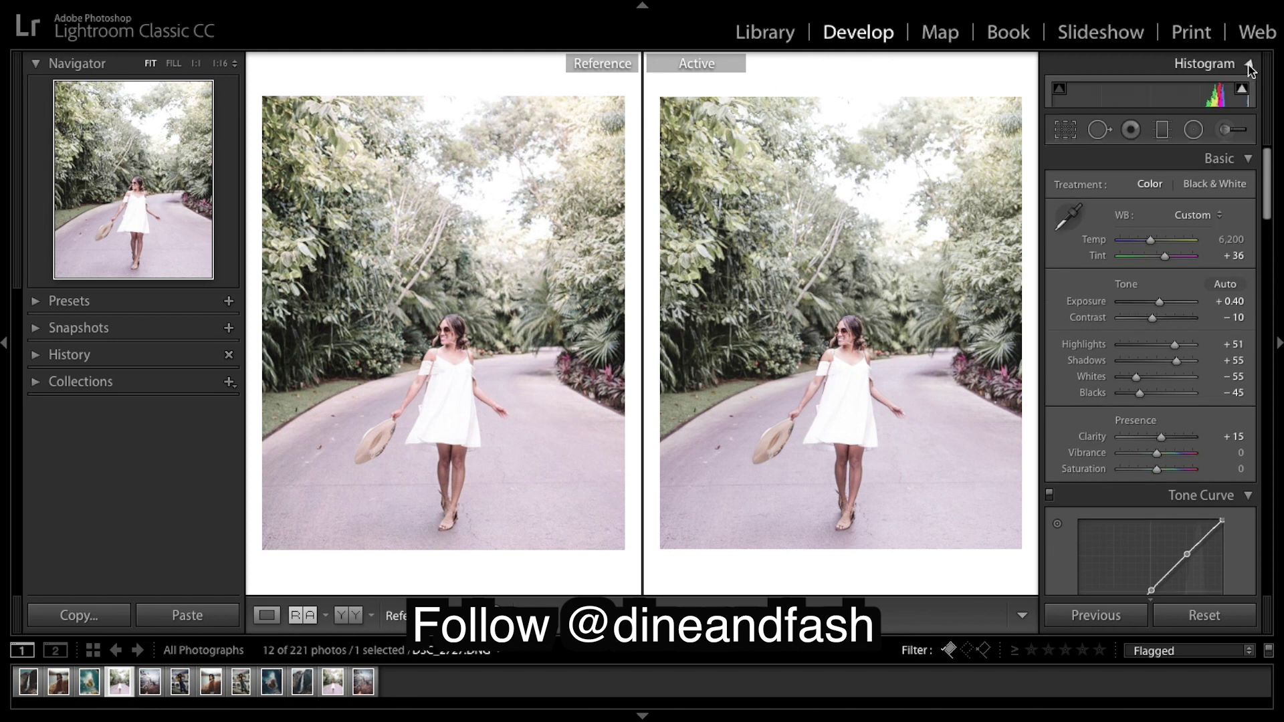
{"action": "left_click", "coordinate": [1240, 90]}
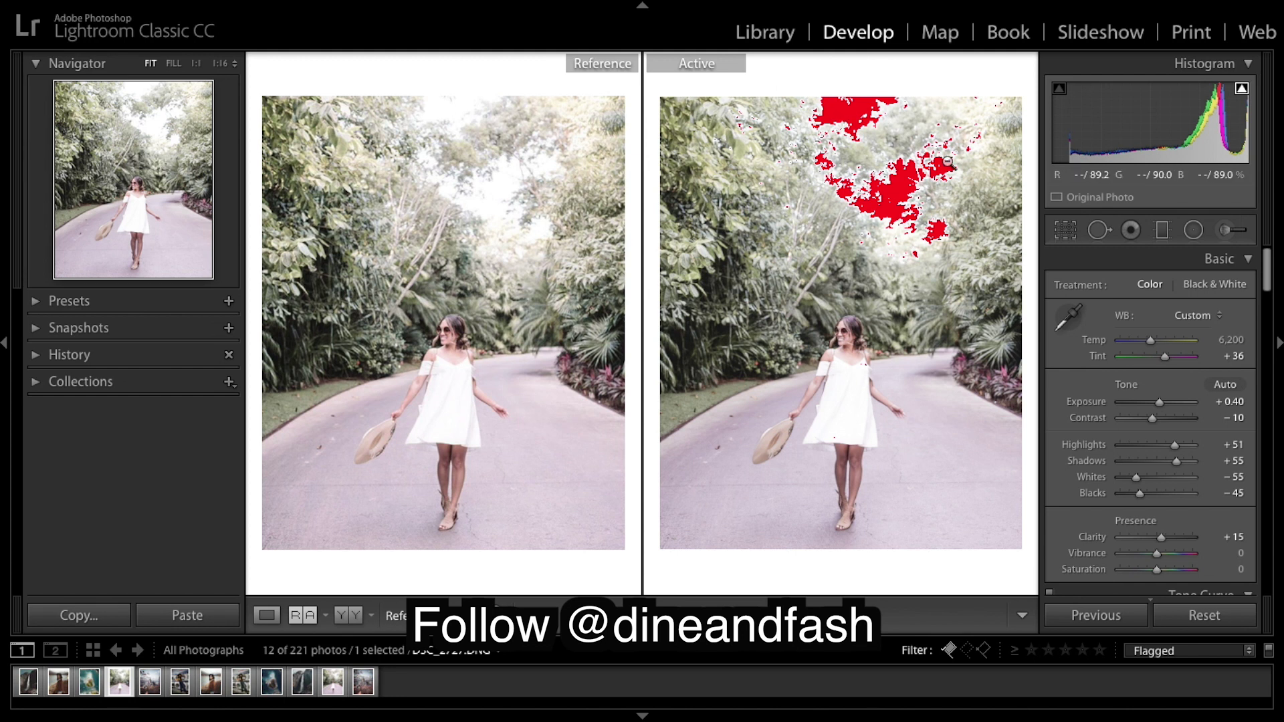
{"action": "left_click", "coordinate": [1242, 88]}
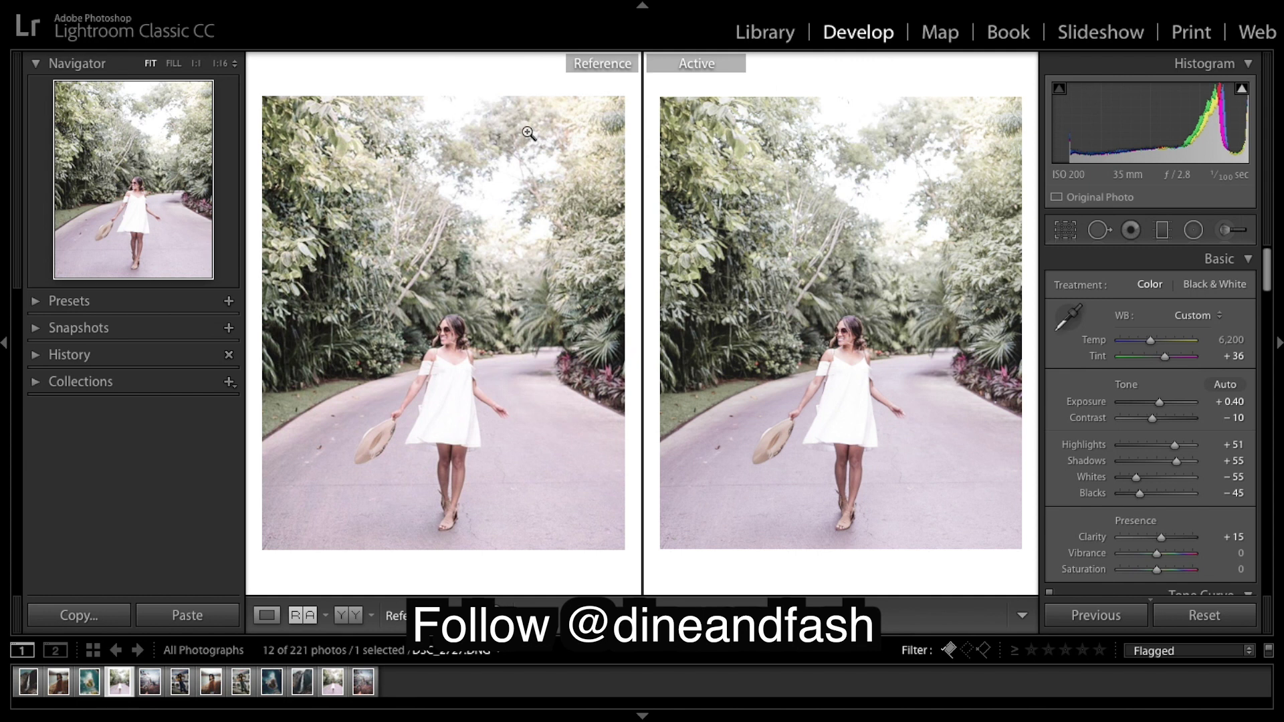
Step: With the highlight clipping overlay on, slightly lower the white end point of the RGB tone curve to recover the blown-out highlights
{"action": "left_click", "coordinate": [1242, 89]}
{"action": "scroll", "coordinate": [1226, 347], "scroll_direction": "down", "scroll_amount": 5}
{"action": "left_click", "coordinate": [1241, 89]}
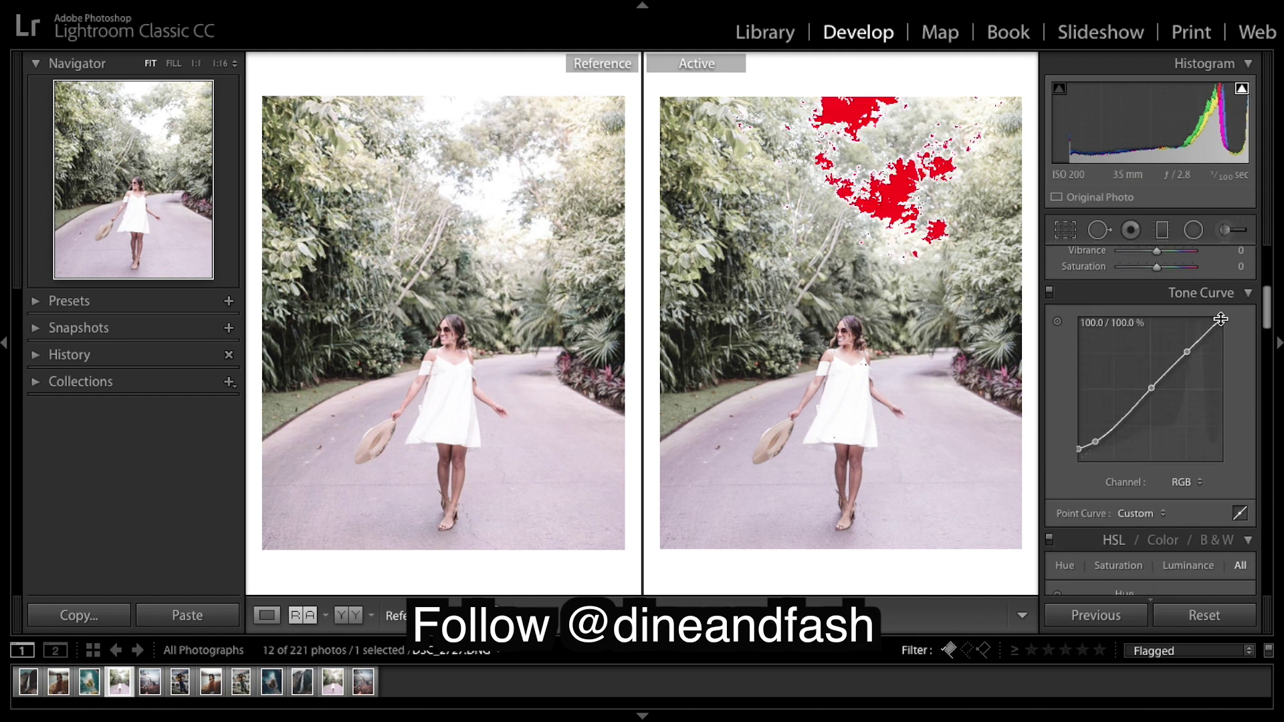
{"action": "mouse_move", "coordinate": [1221, 319]}
{"action": "left_mouse_down"}
{"action": "mouse_move", "coordinate": [1233, 352]}
{"action": "mouse_move", "coordinate": [1234, 322]}
{"action": "left_mouse_up"}
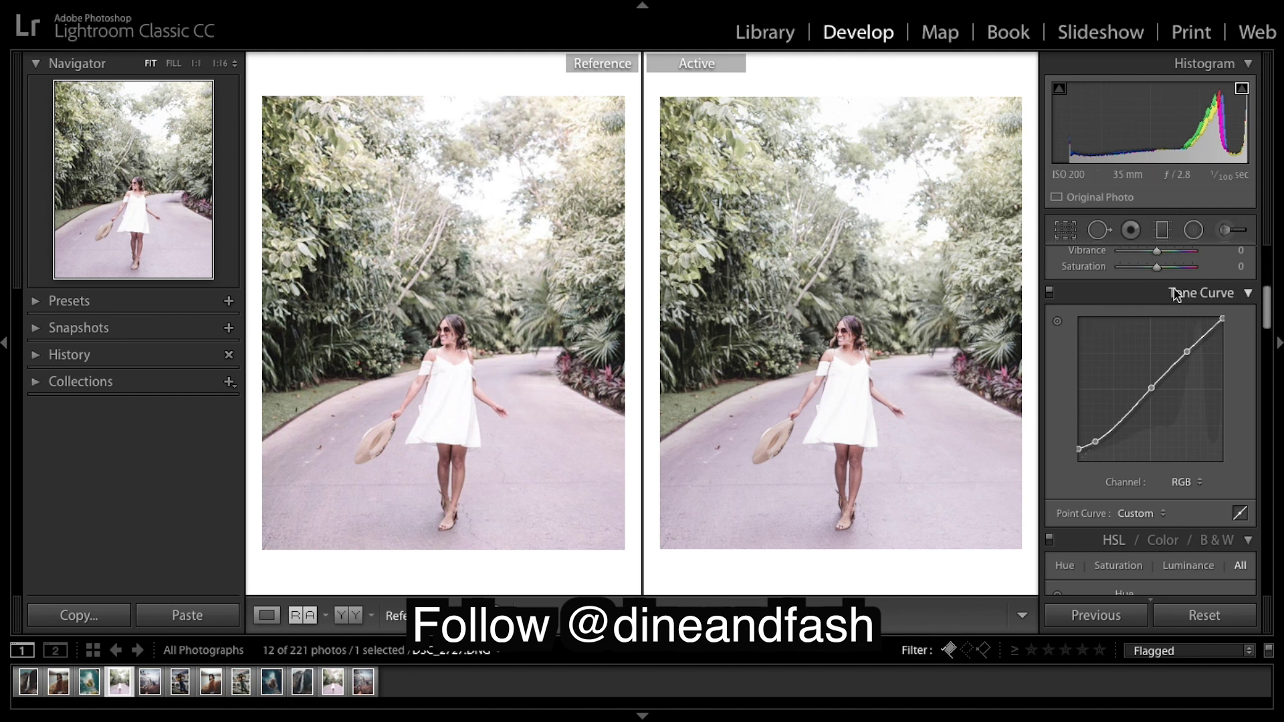
Step: Return to the basic adjustments and compare the active photo before and after the edits twice, beside the reference photo
{"action": "scroll", "coordinate": [1178, 290], "scroll_direction": "up", "scroll_amount": 5}
{"action": "scroll", "coordinate": [1178, 290], "scroll_direction": "up", "scroll_amount": 2}
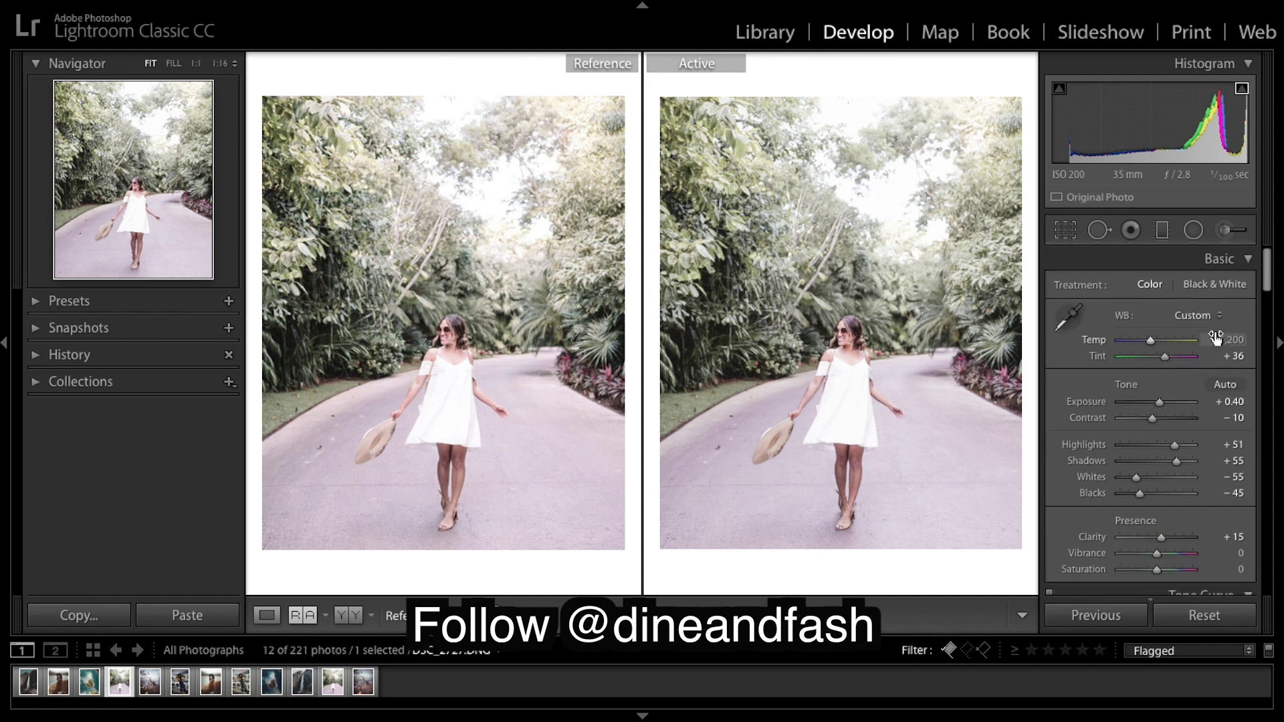
{"action": "scroll", "coordinate": [1278, 259], "scroll_direction": "down", "scroll_amount": 1}
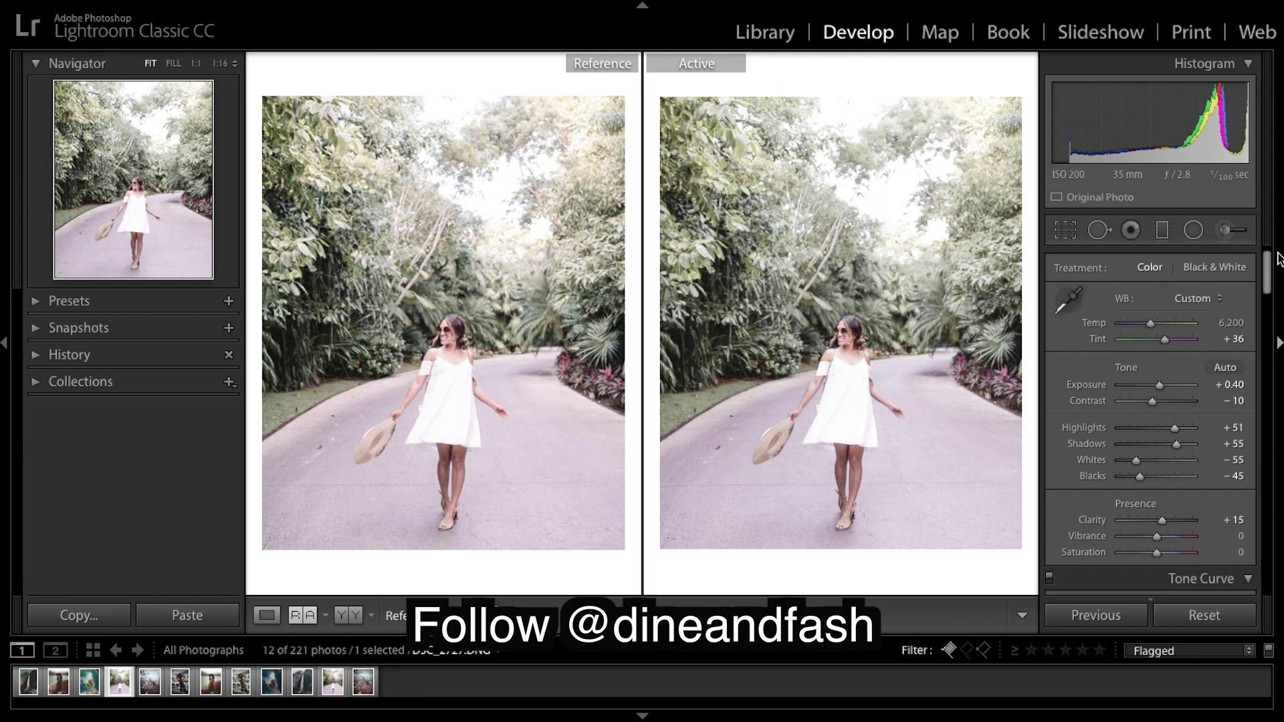
{"action": "key", "text": "backslash"}
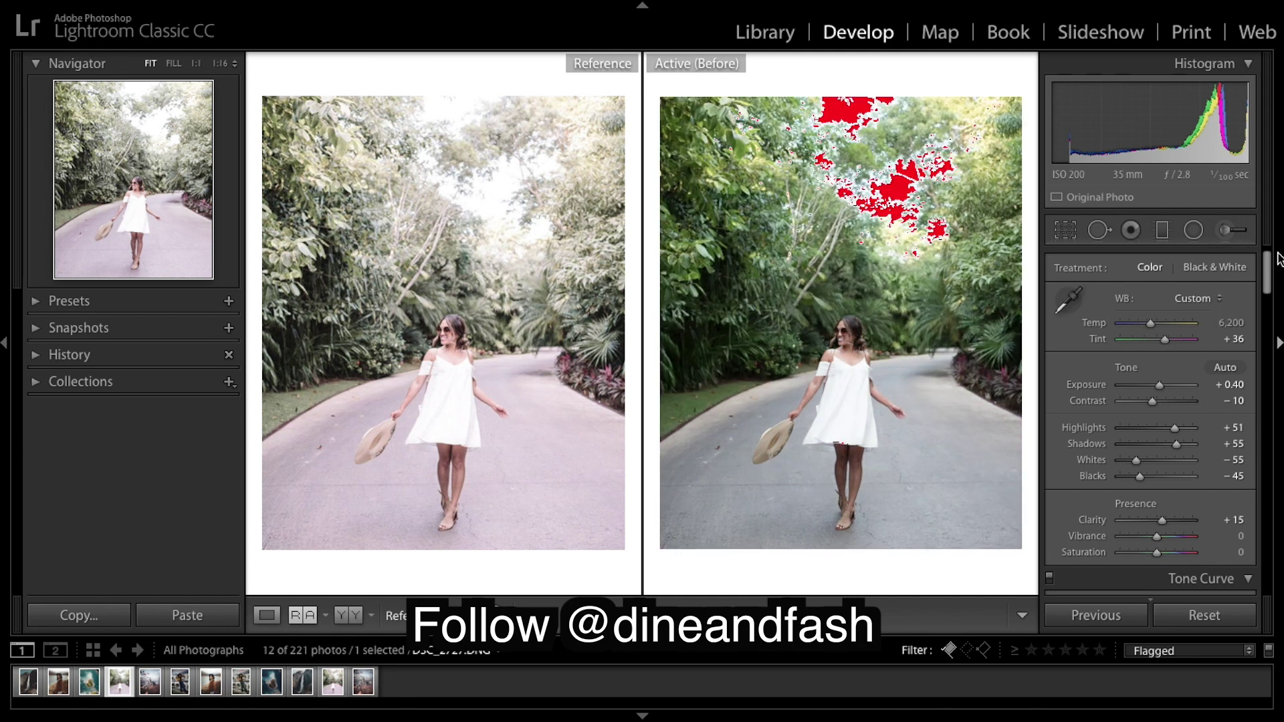
{"action": "key", "text": "backslash"}
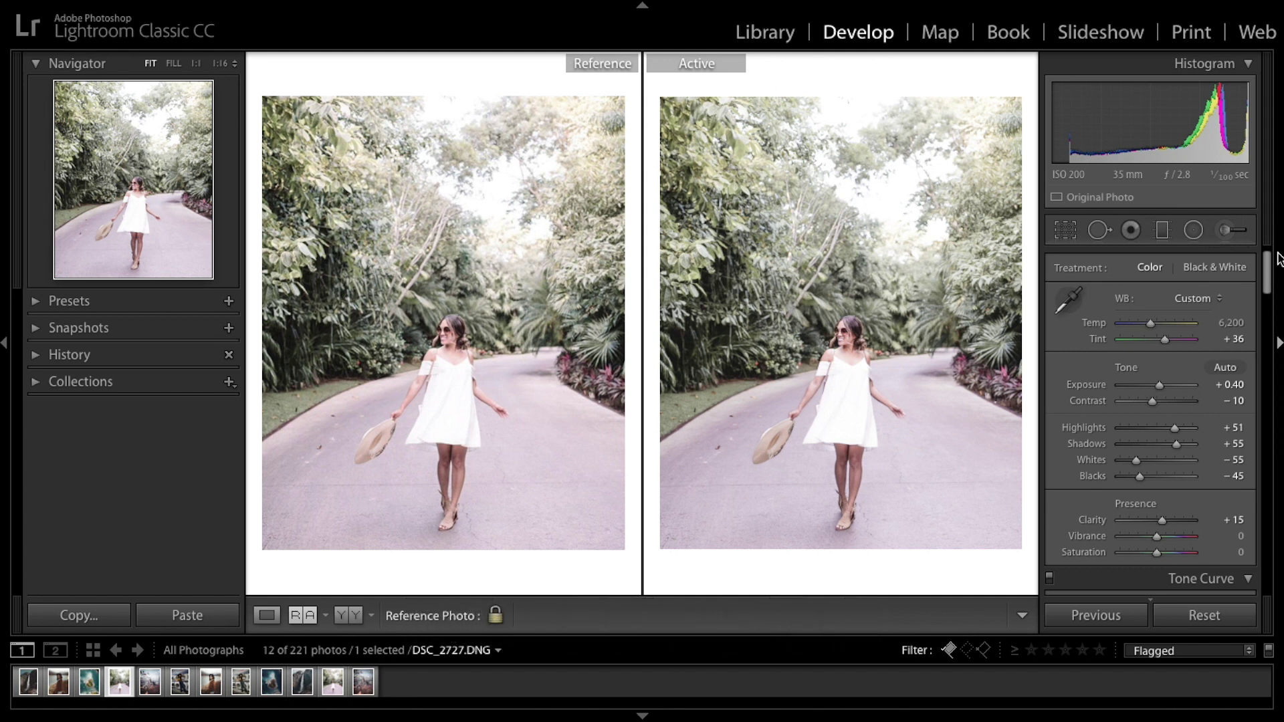
{"action": "scroll", "coordinate": [1278, 260], "scroll_direction": "up", "scroll_amount": 1}
{"action": "key", "text": "backslash"}
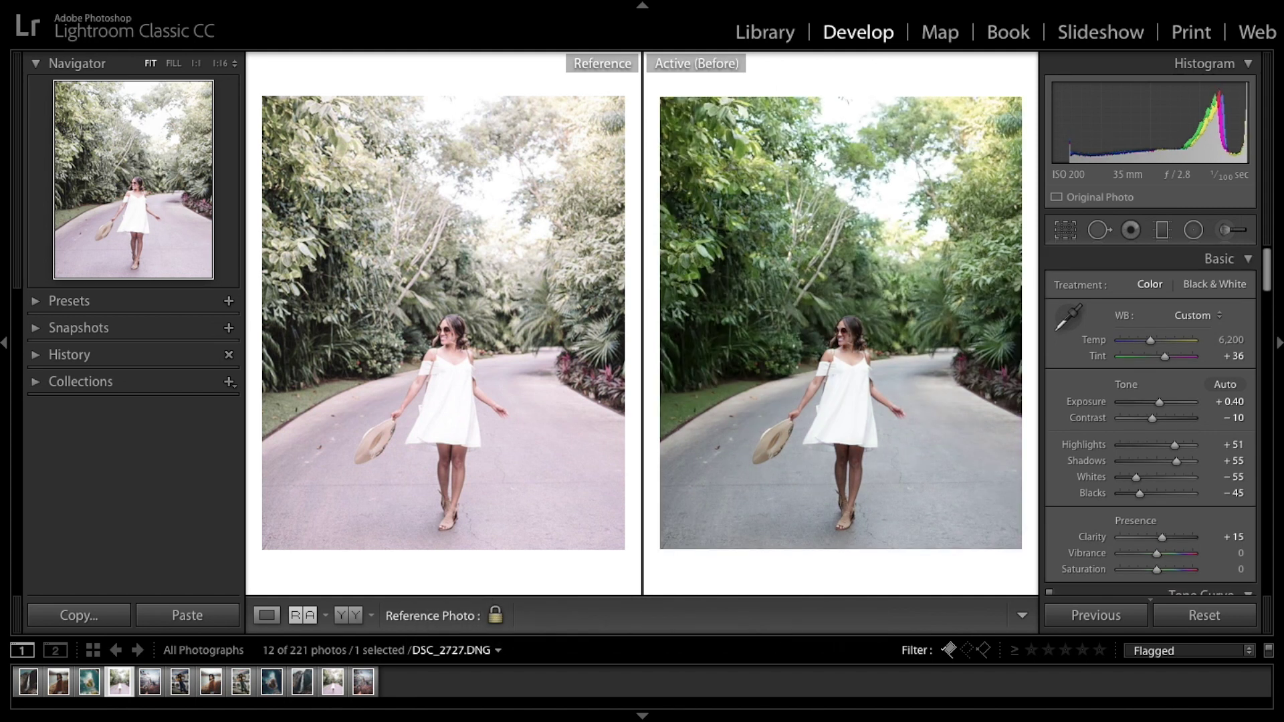
{"action": "key", "text": "backslash"}
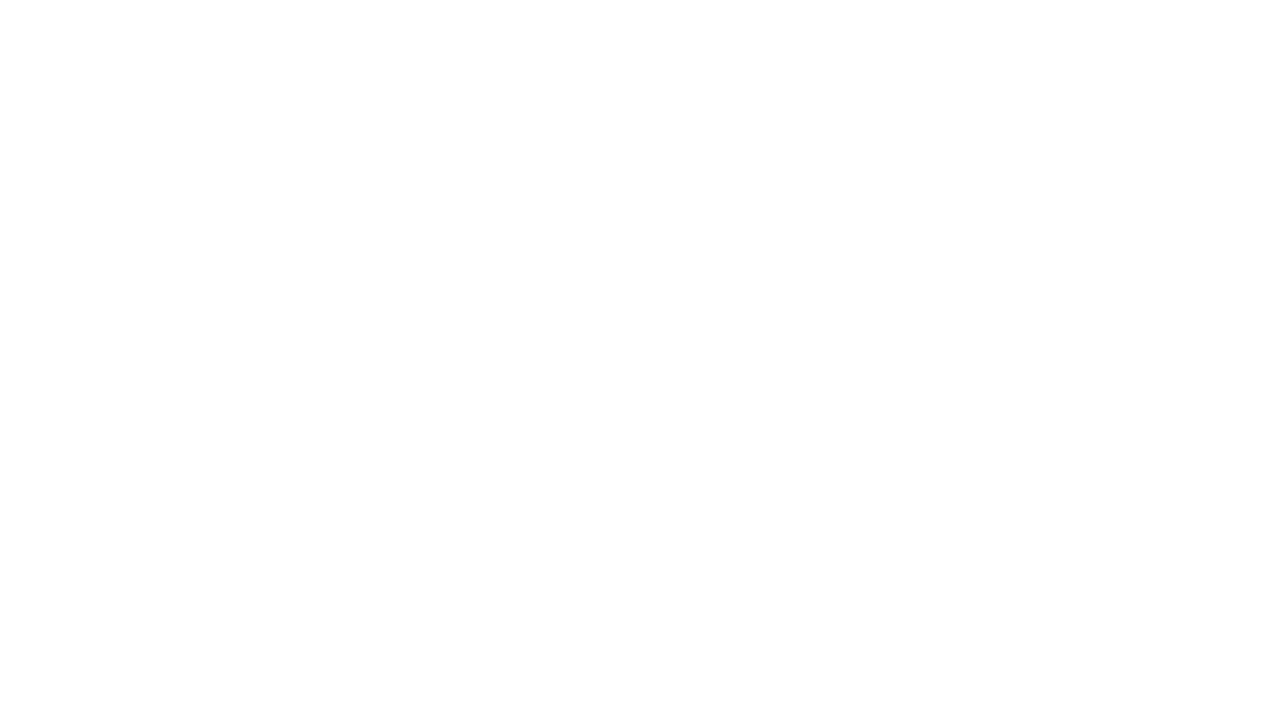